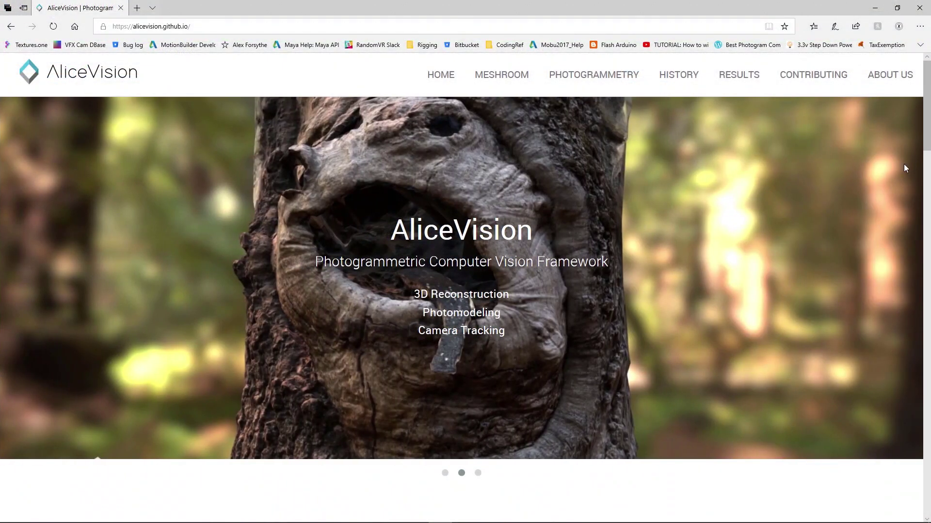
Step: Scroll to the Meshroom section and download the Windows Meshroom 2019.1.0 64-bit build
{"action": "left_click_drag", "start_coordinate": [927, 130], "coordinate": [926, 288]}
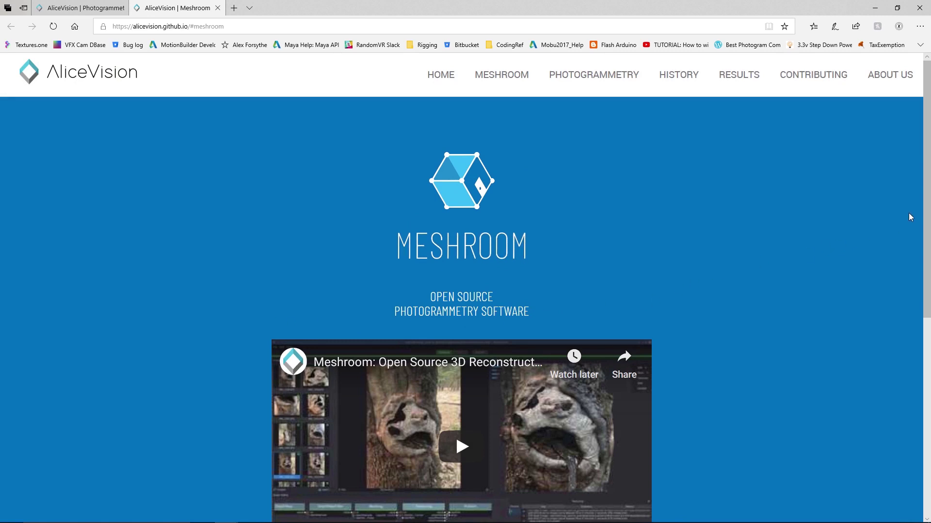
{"action": "left_click_drag", "start_coordinate": [926, 199], "coordinate": [911, 353]}
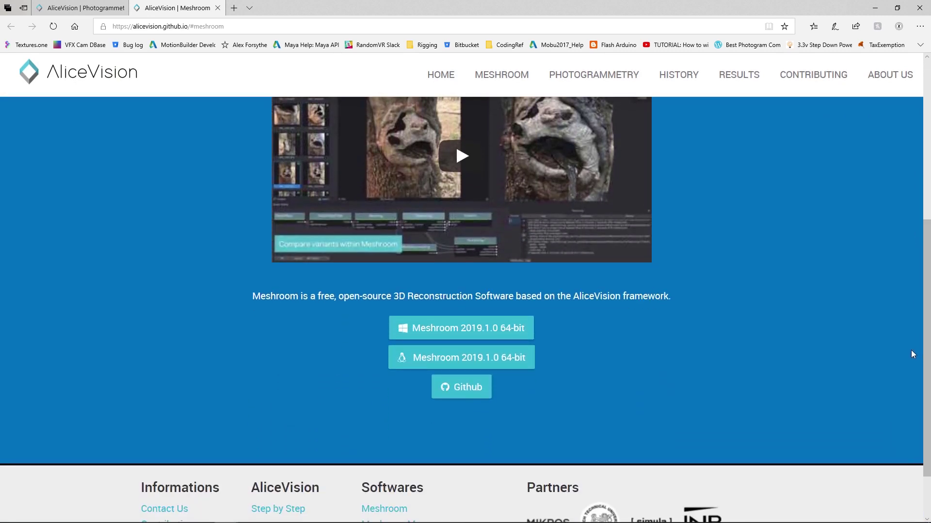
{"action": "left_click", "coordinate": [510, 327]}
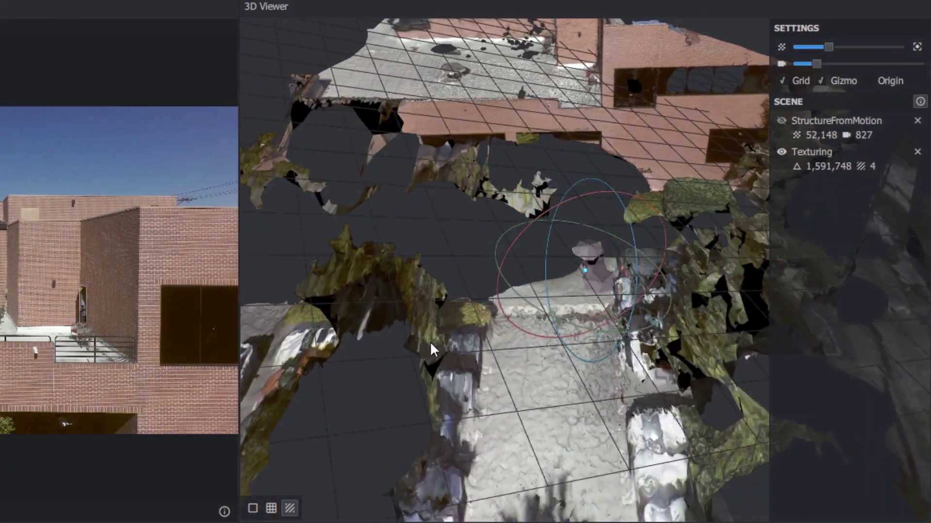
{"action": "left_click_drag", "start_coordinate": [429, 341], "coordinate": [410, 354]}
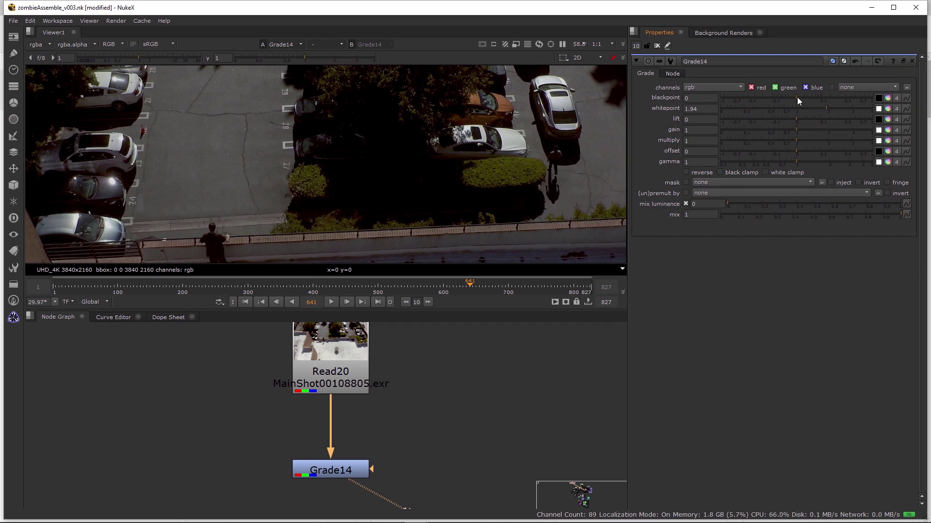
Step: Drag the Grade14 blackpoint slider down to -0.04
{"action": "mouse_move", "coordinate": [797, 97]}
{"action": "left_mouse_down"}
{"action": "mouse_move", "coordinate": [775, 97]}
{"action": "mouse_move", "coordinate": [784, 98]}
{"action": "left_mouse_up"}
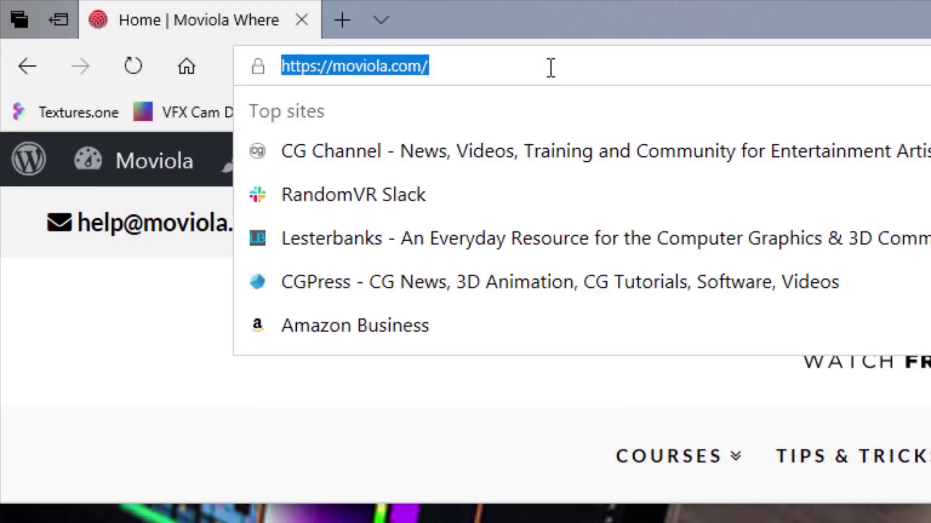
Step: Load vfxcamdb.com and open the ARRI ALEXA 65 camera page
{"action": "type", "text": "vfx"}
{"action": "key", "text": "End"}
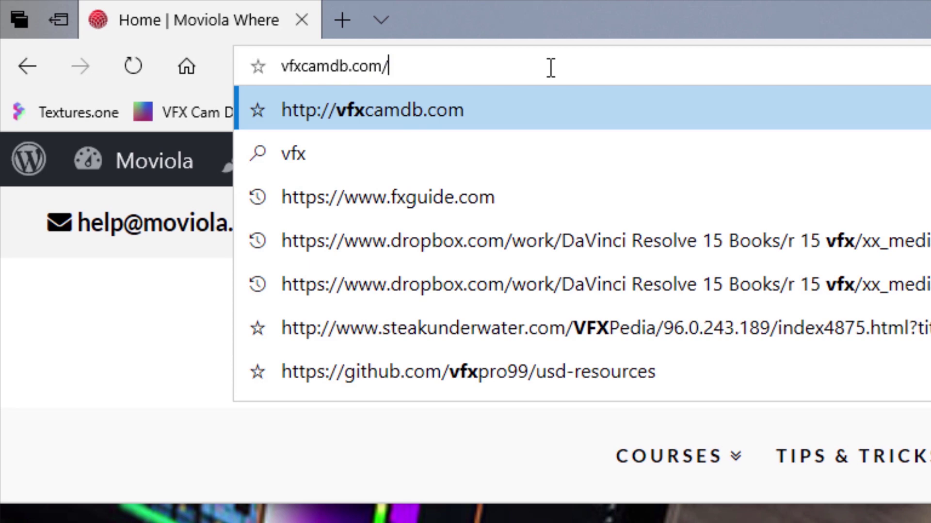
{"action": "key", "text": "Return"}
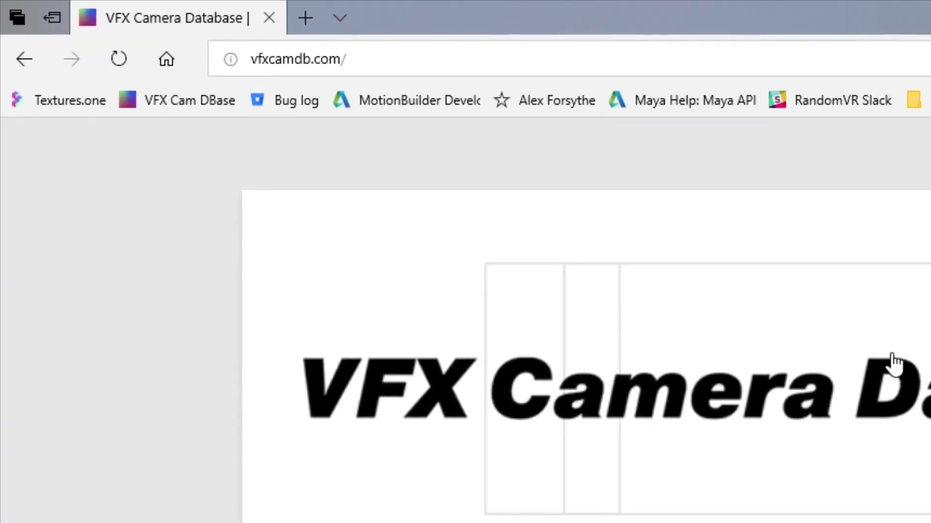
{"action": "scroll", "coordinate": [502, 356], "scroll_direction": "down", "scroll_amount": 10}
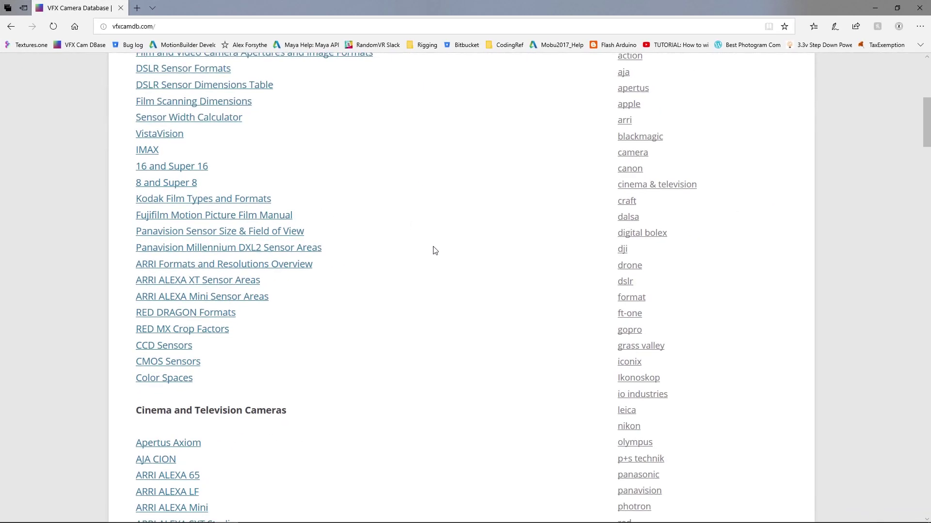
{"action": "left_click", "coordinate": [170, 476]}
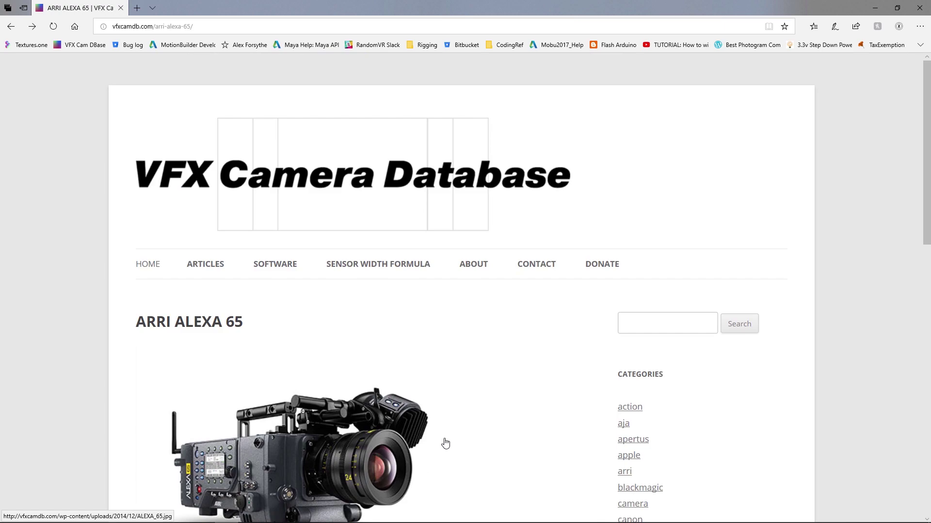
{"action": "scroll", "coordinate": [446, 426], "scroll_direction": "down", "scroll_amount": 4}
{"action": "scroll", "coordinate": [448, 411], "scroll_direction": "down", "scroll_amount": 3}
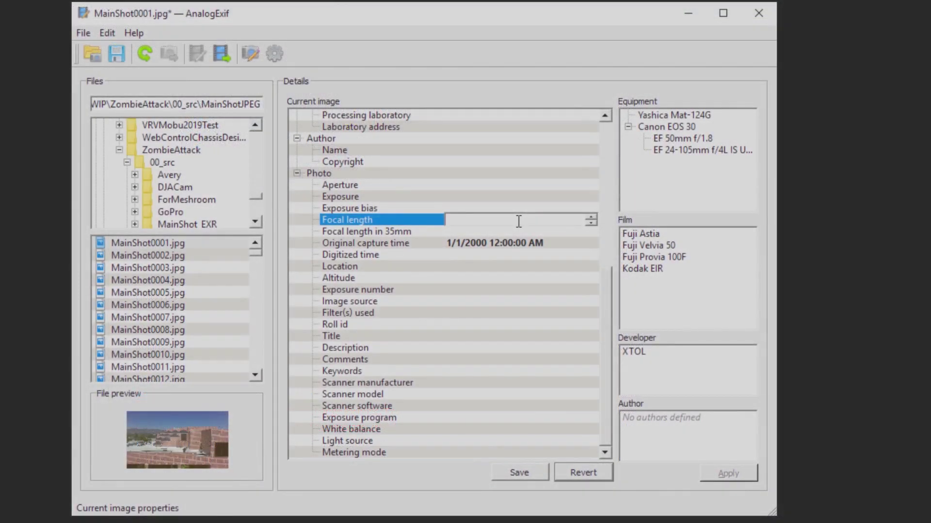
Step: Set MainShot0001.jpg's focal length to 4.2 mm and save the file
{"action": "type", "text": "4.2"}
{"action": "key", "text": "Return"}
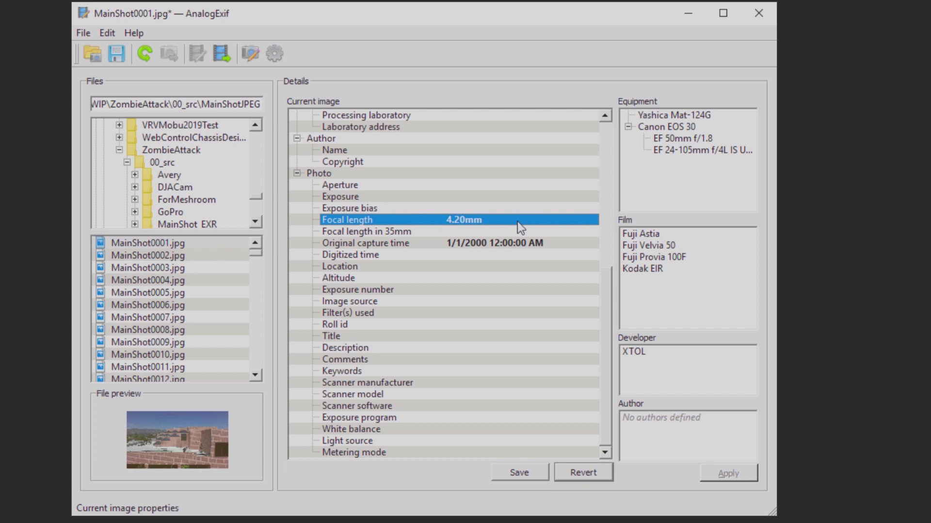
{"action": "key", "text": "ctrl+s"}
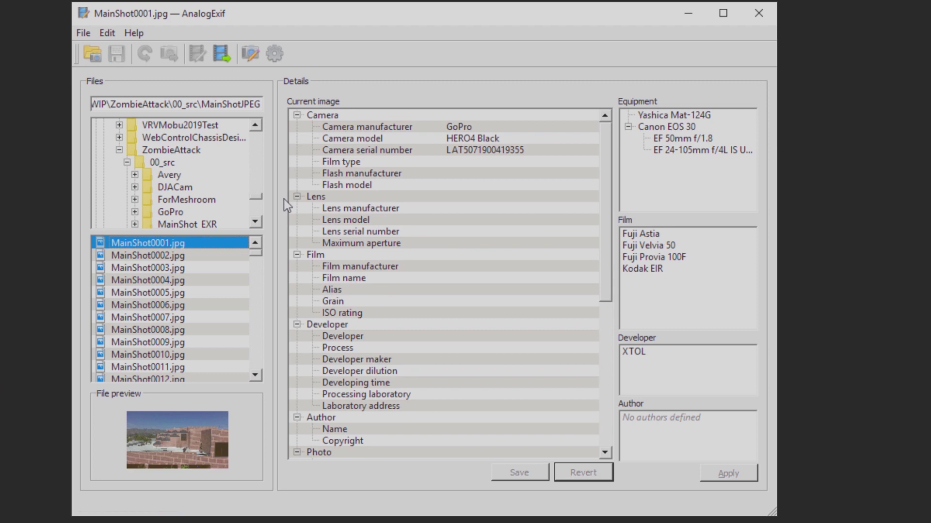
Step: Select frames MainShot0002 through MainShot0827 and copy metadata from MainShot0001.jpg
{"action": "left_click", "coordinate": [169, 258]}
{"action": "left_click_drag", "start_coordinate": [256, 254], "coordinate": [258, 379]}
{"action": "left_click", "coordinate": [153, 368], "text": "shift"}
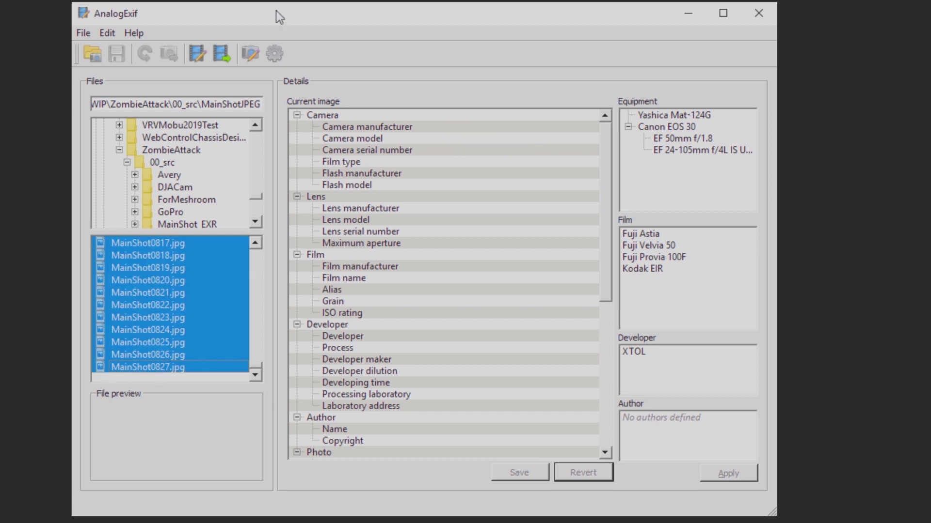
{"action": "left_click", "coordinate": [222, 54]}
{"action": "left_click", "coordinate": [261, 121]}
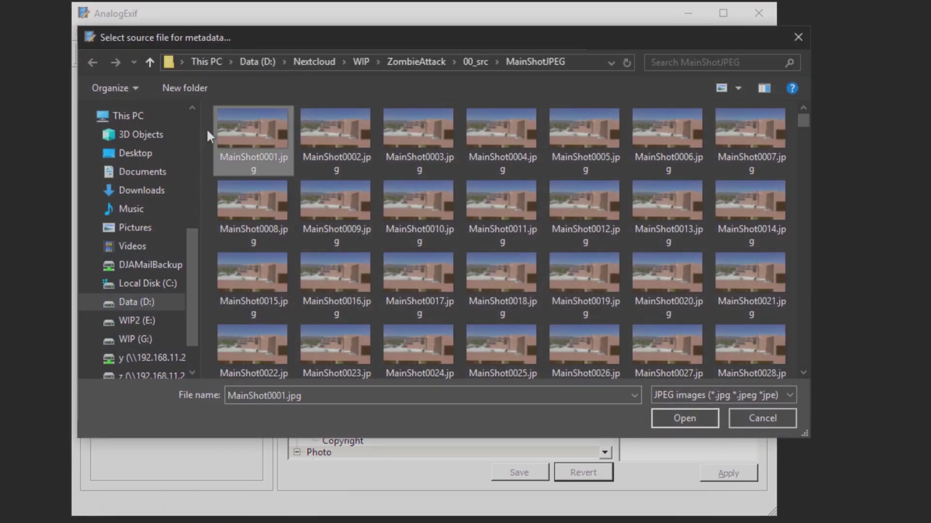
Step: Confirm MainShot0001.jpg as the metadata source, then bring up File Explorer on 00_src
{"action": "left_click", "coordinate": [683, 418]}
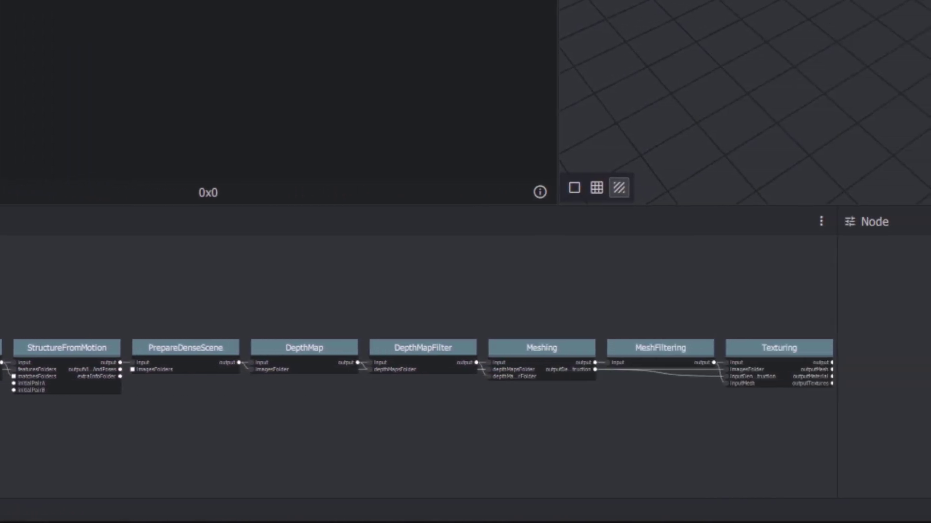
{"action": "key", "text": "alt+Tab"}
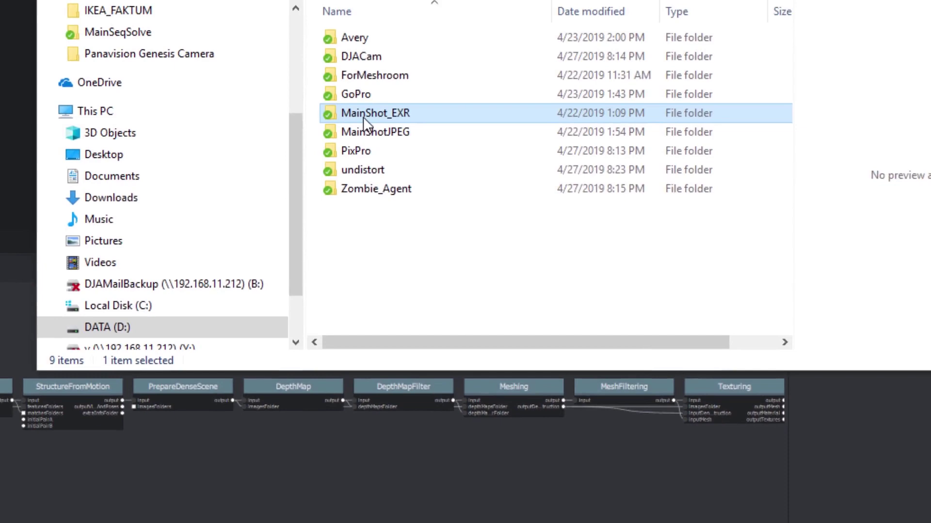
Step: Import the 827 MainShot frames into Images and check their GoPro HERO4 Black intrinsics
{"action": "left_click_drag", "start_coordinate": [363, 117], "coordinate": [0, 0]}
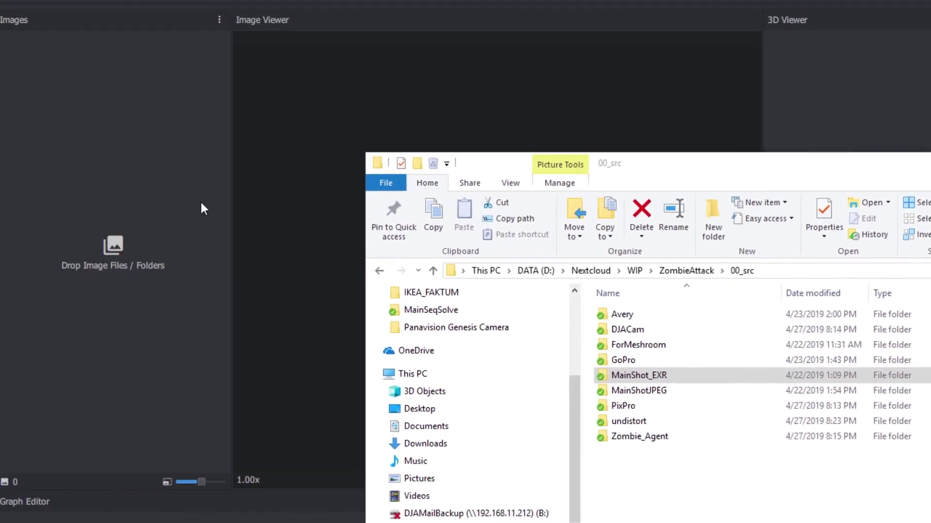
{"action": "left_click_drag", "start_coordinate": [202, 208], "coordinate": [201, 208]}
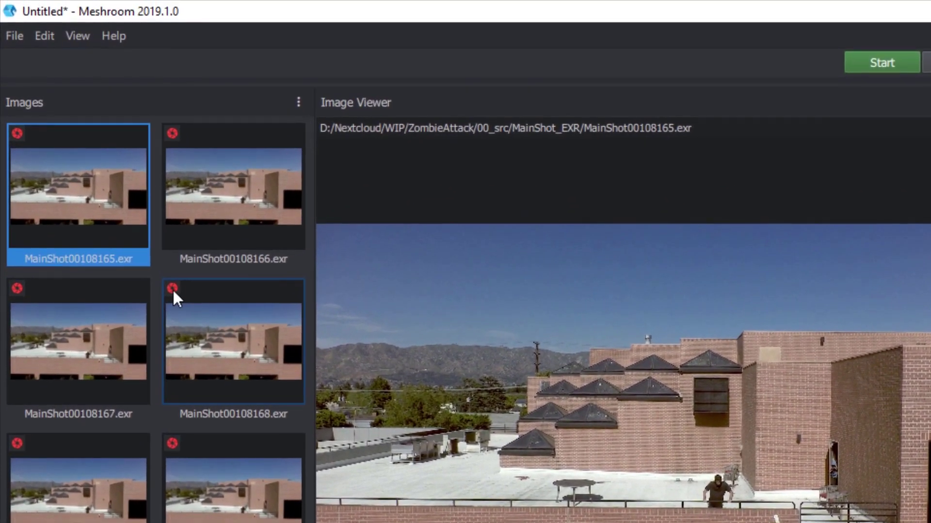
{"action": "mouse_move", "coordinate": [172, 289]}
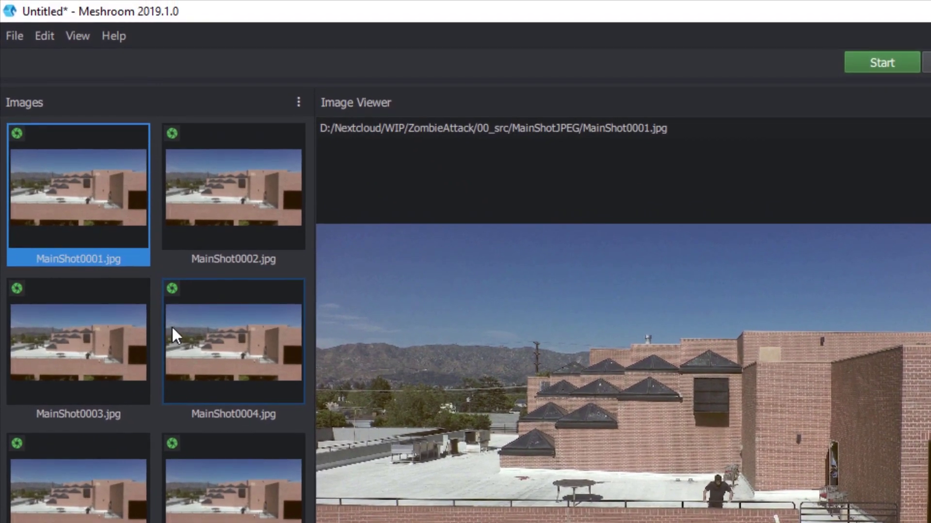
{"action": "mouse_move", "coordinate": [16, 92]}
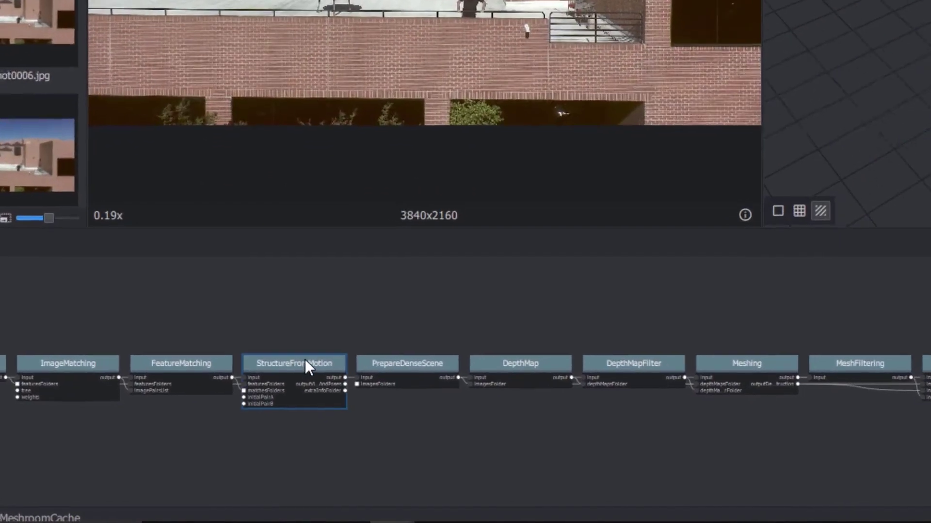
Step: Compute StructureFromMotion, saving the project as NorthHollywoodWay_v001 in 03_Meshroom when prompted
{"action": "right_click", "coordinate": [305, 362]}
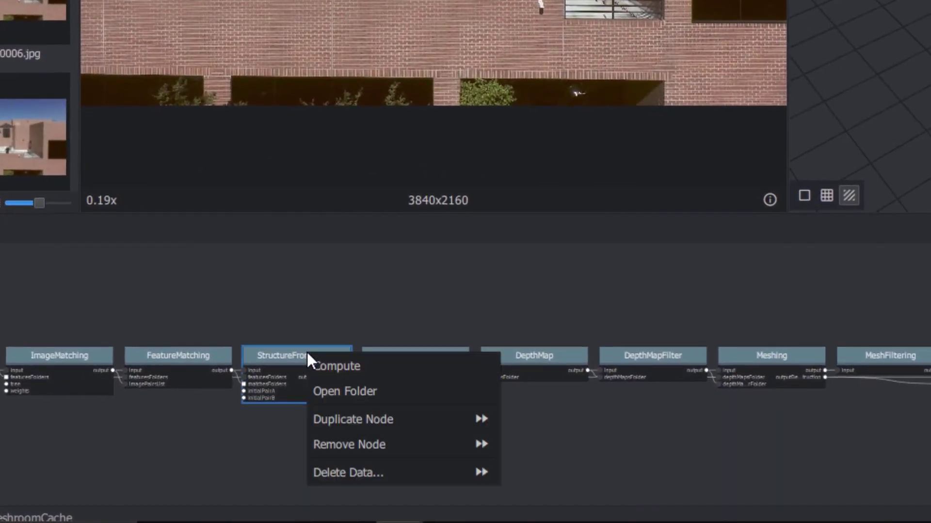
{"action": "left_click", "coordinate": [376, 368]}
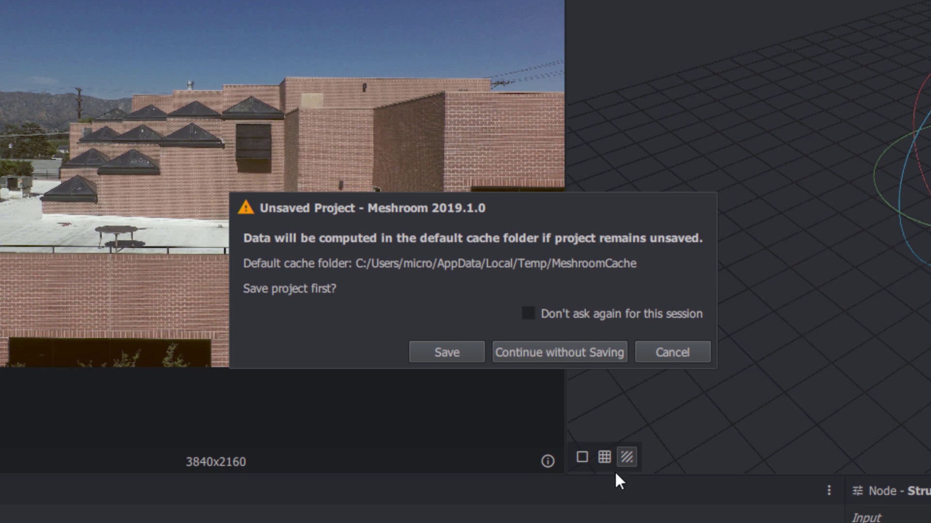
{"action": "left_click", "coordinate": [471, 352]}
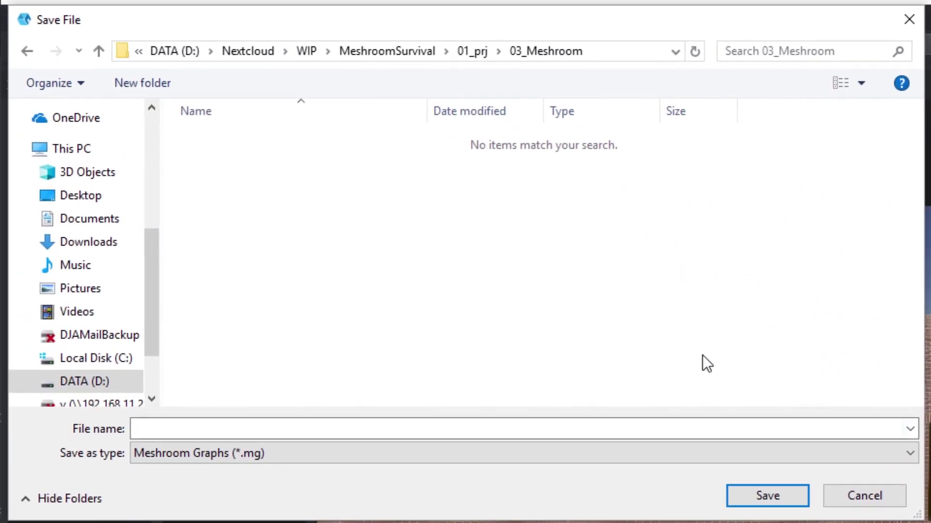
{"action": "left_click", "coordinate": [474, 428]}
{"action": "type", "text": "NorthHollywood"}
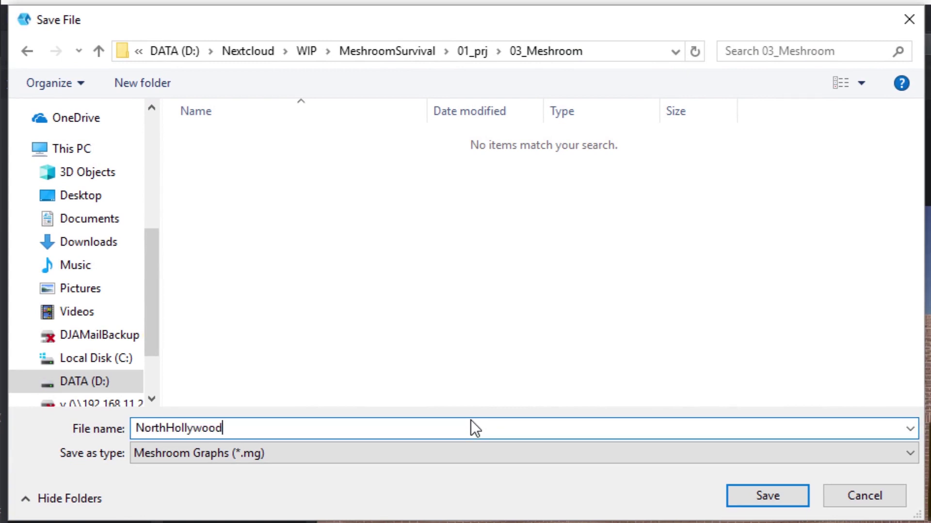
{"action": "type", "text": "Way_v001"}
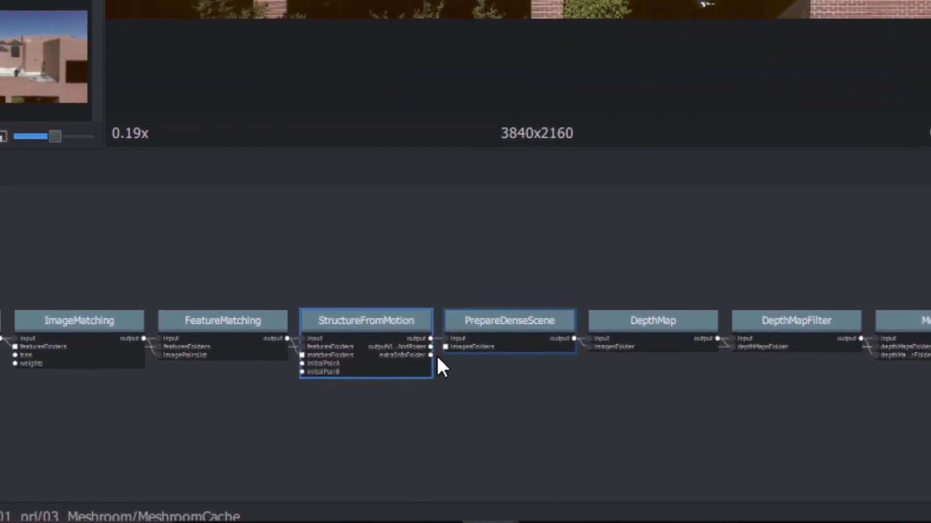
Step: Compute the pipeline through StructureFromMotion and select FeatureExtraction to follow progress
{"action": "right_click", "coordinate": [388, 331]}
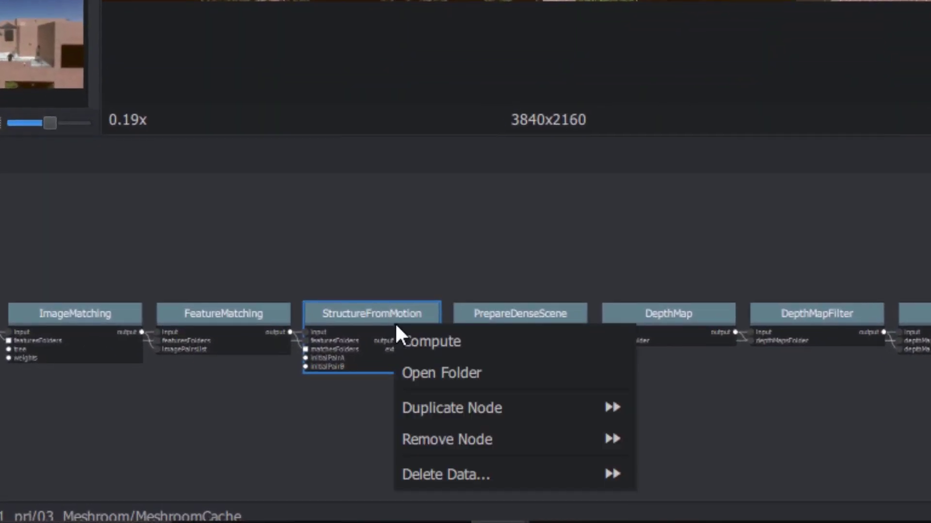
{"action": "left_click", "coordinate": [468, 340]}
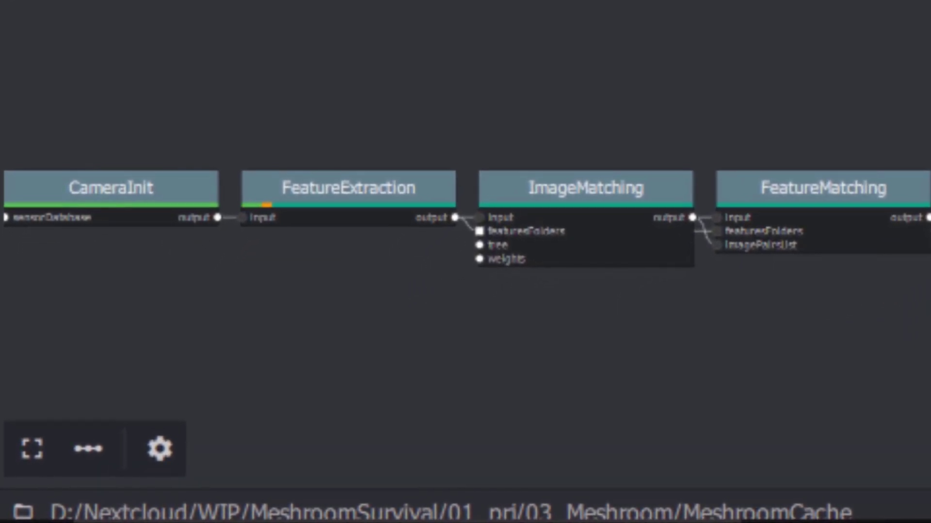
{"action": "left_click", "coordinate": [370, 206]}
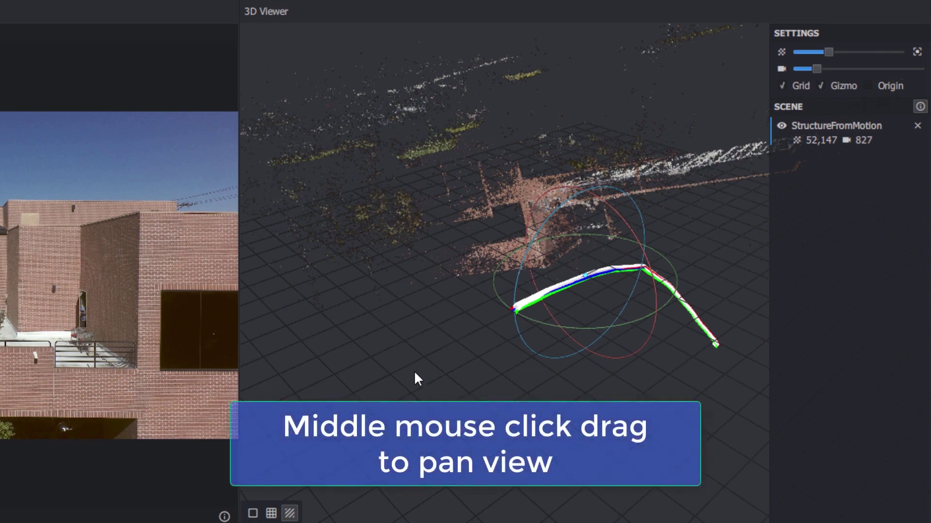
{"action": "middle_click_drag", "start_coordinate": [414, 371], "coordinate": [451, 405]}
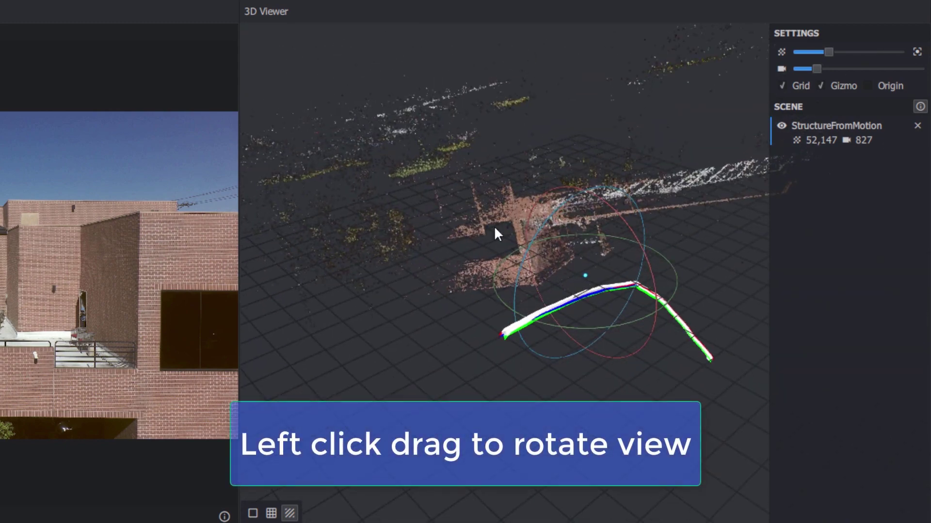
{"action": "left_click_drag", "start_coordinate": [499, 233], "coordinate": [591, 413]}
{"action": "scroll", "coordinate": [587, 409], "scroll_direction": "down", "scroll_amount": 2}
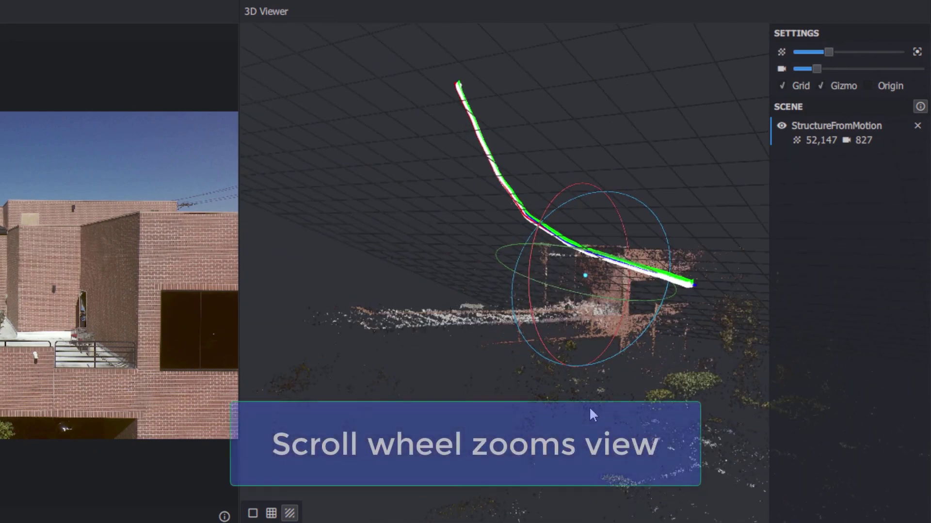
{"action": "scroll", "coordinate": [587, 412], "scroll_direction": "down", "scroll_amount": 3}
{"action": "scroll", "coordinate": [585, 418], "scroll_direction": "up", "scroll_amount": 5}
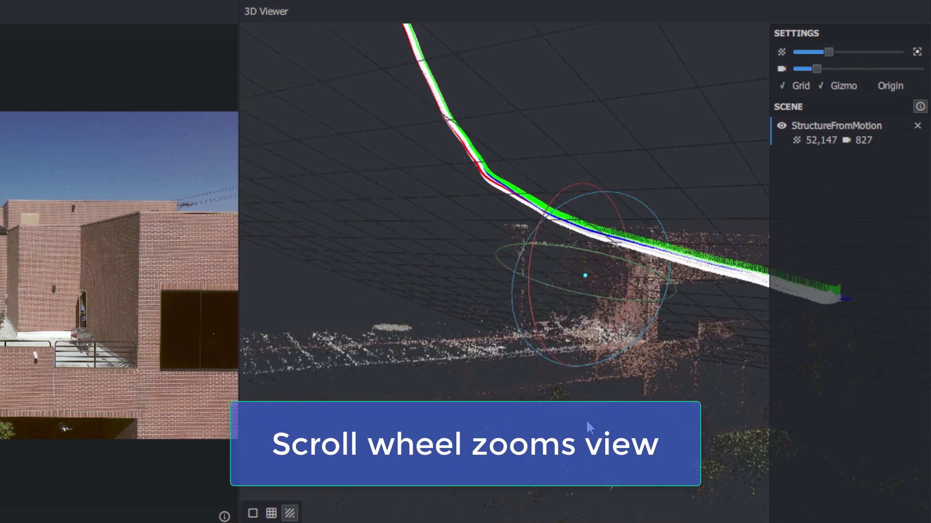
{"action": "scroll", "coordinate": [586, 421], "scroll_direction": "down", "scroll_amount": 2}
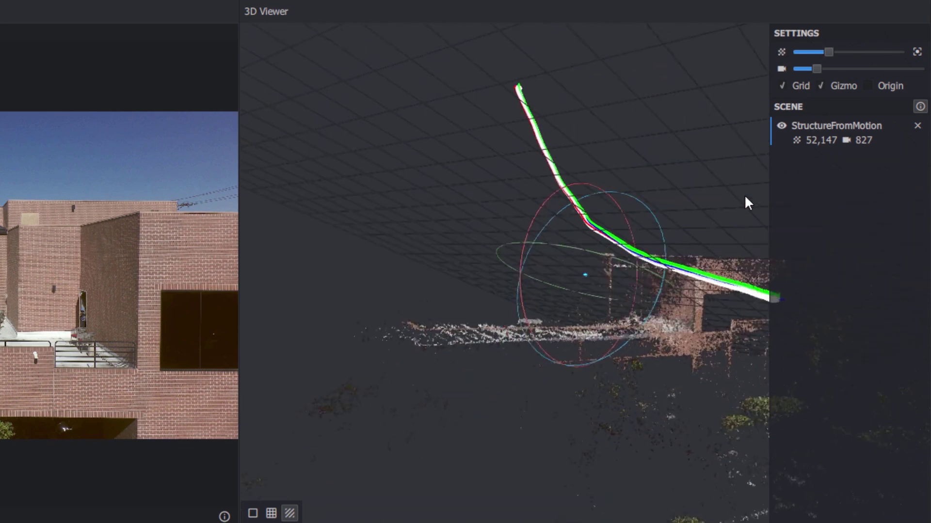
{"action": "left_click_drag", "start_coordinate": [687, 352], "coordinate": [571, 291]}
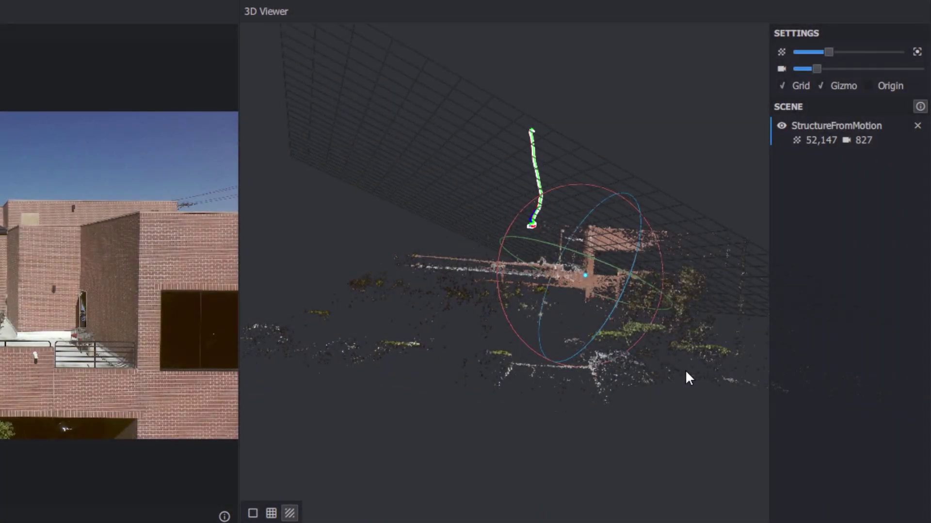
Step: Fit and reset the 3D view, then orbit to a level side-on view of the cloud
{"action": "right_click", "coordinate": [502, 332]}
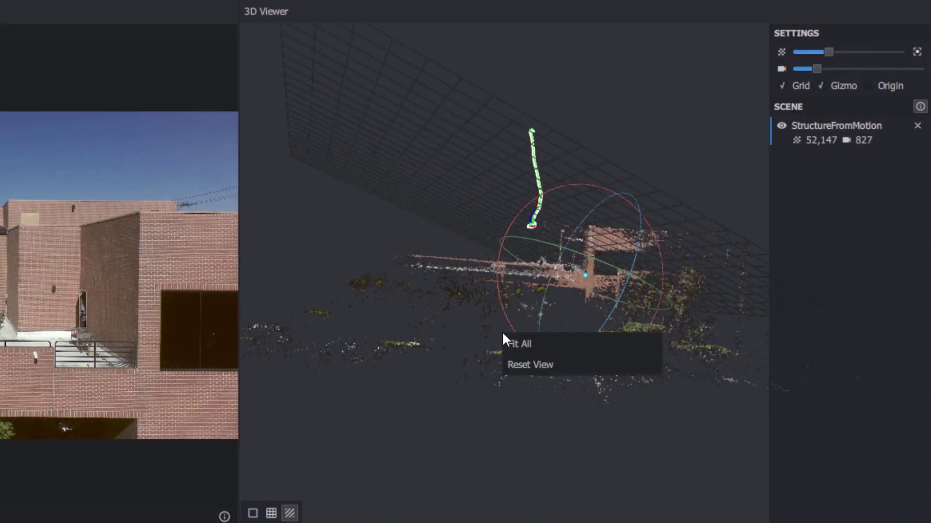
{"action": "left_click", "coordinate": [540, 340]}
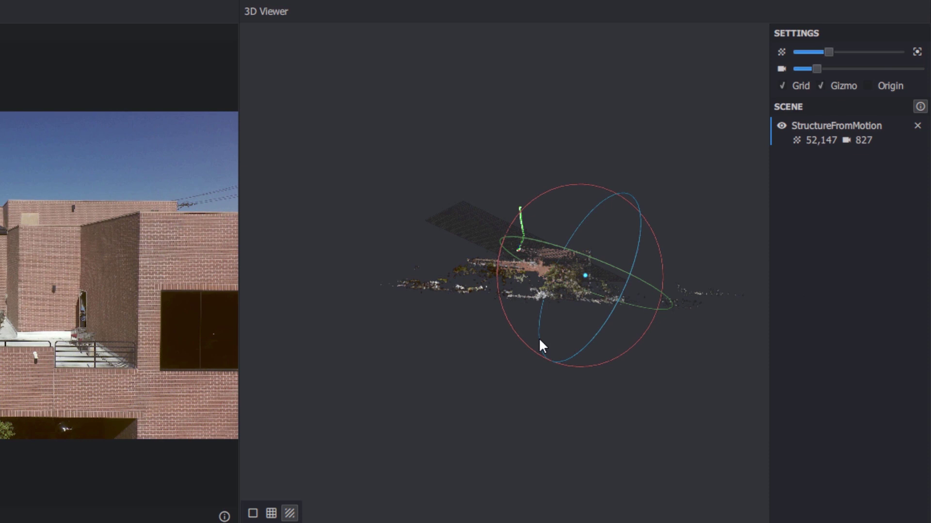
{"action": "right_click", "coordinate": [469, 319]}
{"action": "left_click", "coordinate": [508, 349]}
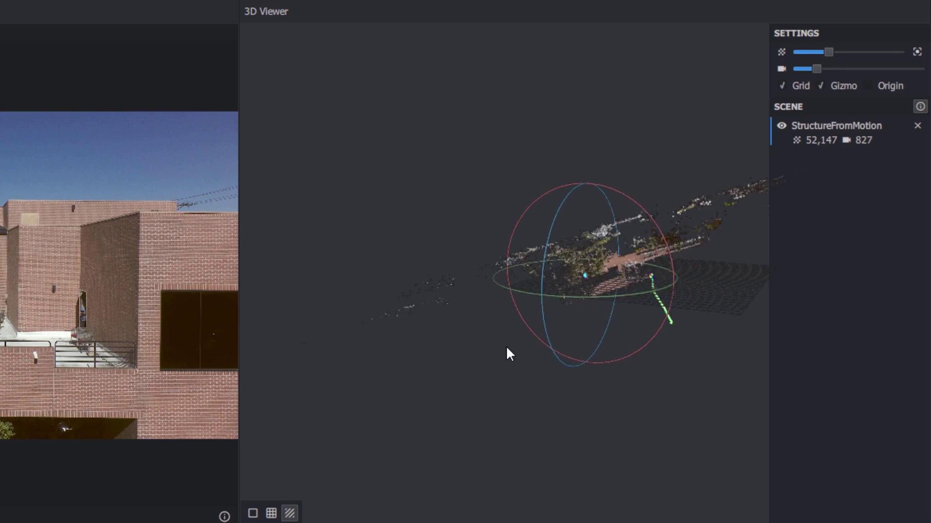
{"action": "left_click_drag", "start_coordinate": [540, 453], "coordinate": [271, 13]}
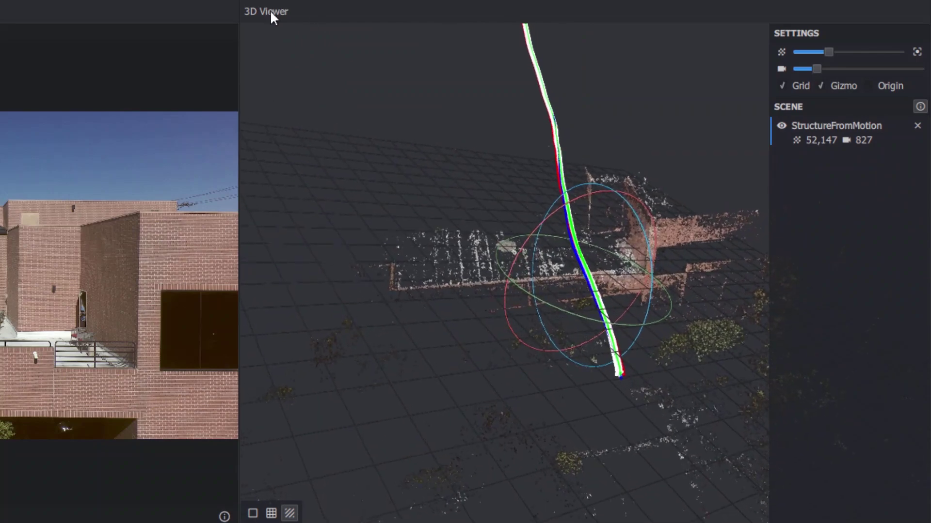
{"action": "mouse_move", "coordinate": [467, 116]}
{"action": "left_mouse_down"}
{"action": "mouse_move", "coordinate": [453, 97]}
{"action": "mouse_move", "coordinate": [464, 104]}
{"action": "left_mouse_up"}
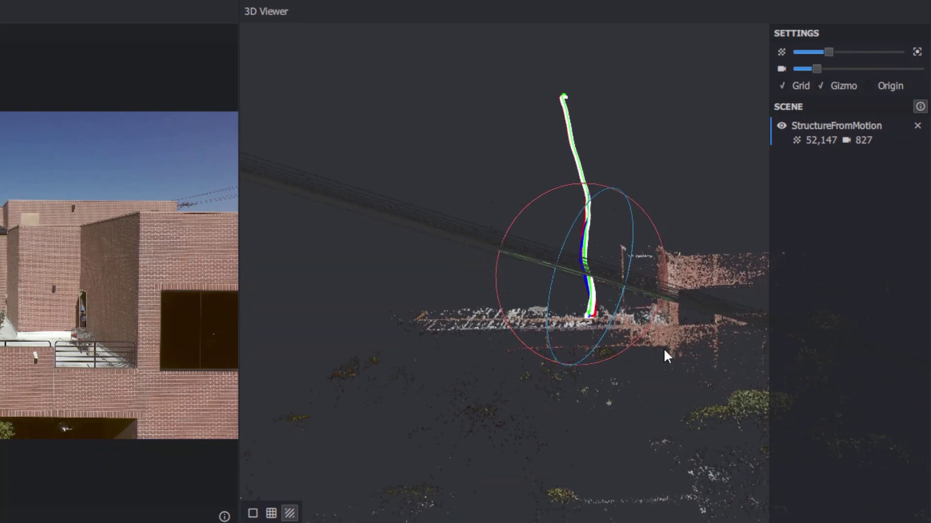
Step: Enlarge the point size and set camera scale to 0.06, viewing the camera trail left to right
{"action": "left_click_drag", "start_coordinate": [828, 52], "coordinate": [885, 95]}
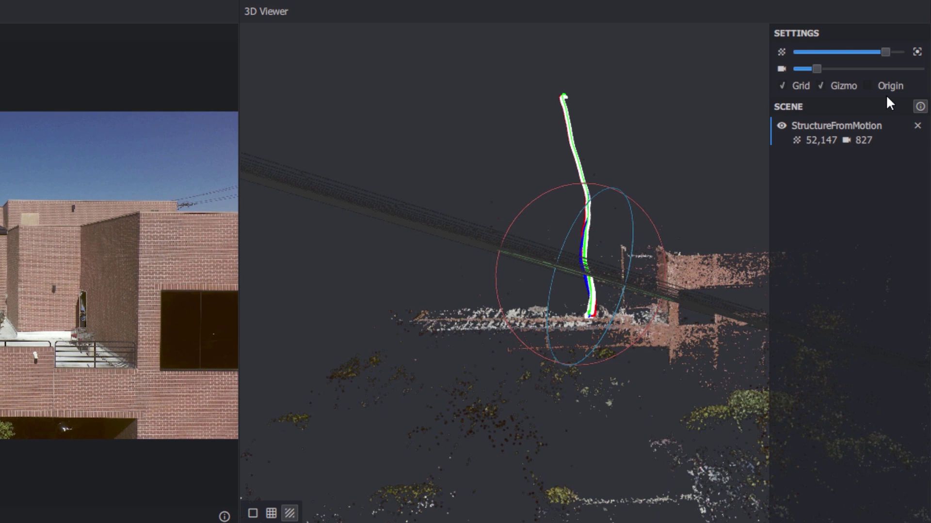
{"action": "mouse_move", "coordinate": [817, 69]}
{"action": "left_click_drag", "start_coordinate": [816, 68], "coordinate": [802, 72]}
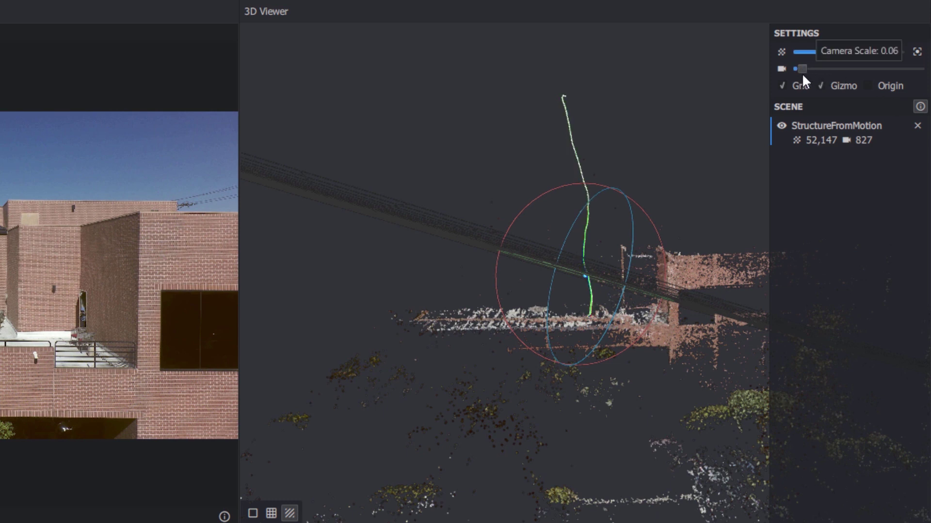
{"action": "left_click_drag", "start_coordinate": [720, 303], "coordinate": [663, 433]}
{"action": "scroll", "coordinate": [662, 433], "scroll_direction": "up", "scroll_amount": 2}
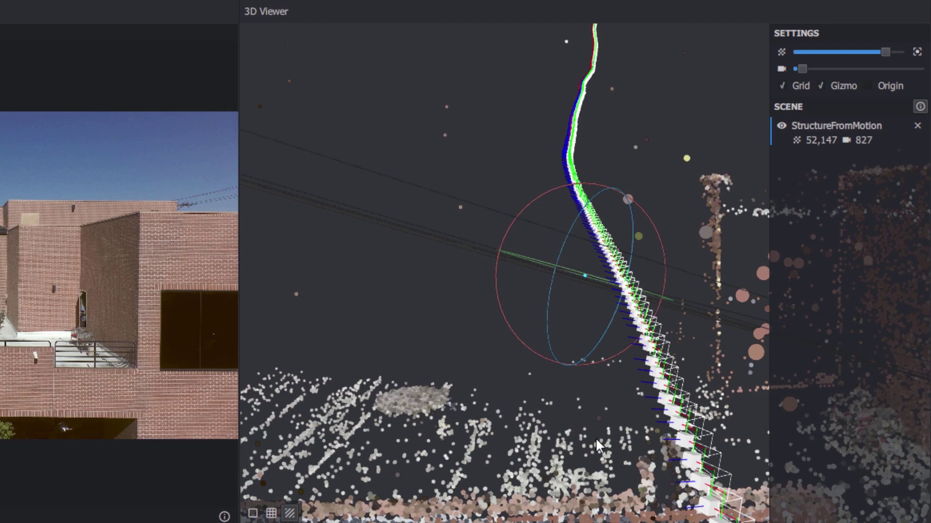
{"action": "left_click_drag", "start_coordinate": [595, 437], "coordinate": [527, 468]}
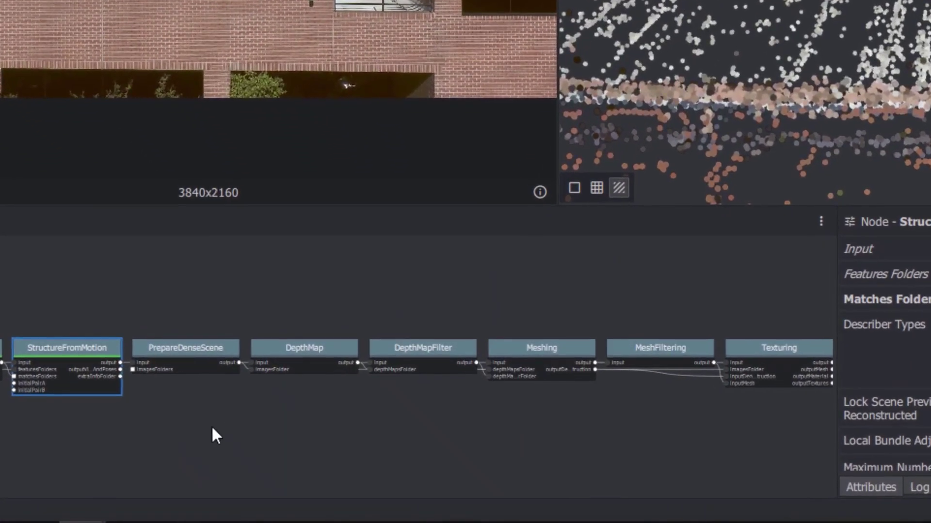
Step: Search 'expo' in the graph's node menu and add an ExportAnimatedCamera node
{"action": "left_click", "coordinate": [196, 440]}
{"action": "right_click", "coordinate": [196, 440]}
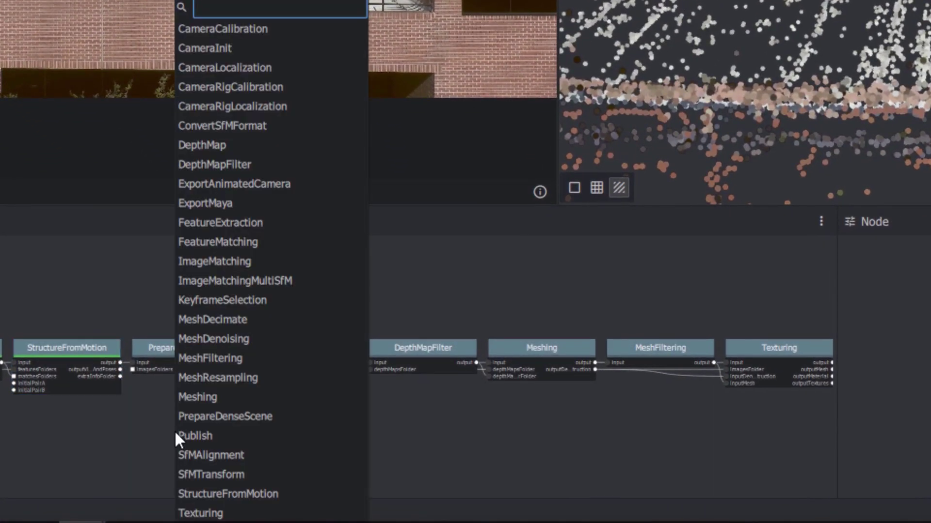
{"action": "type", "text": "expo"}
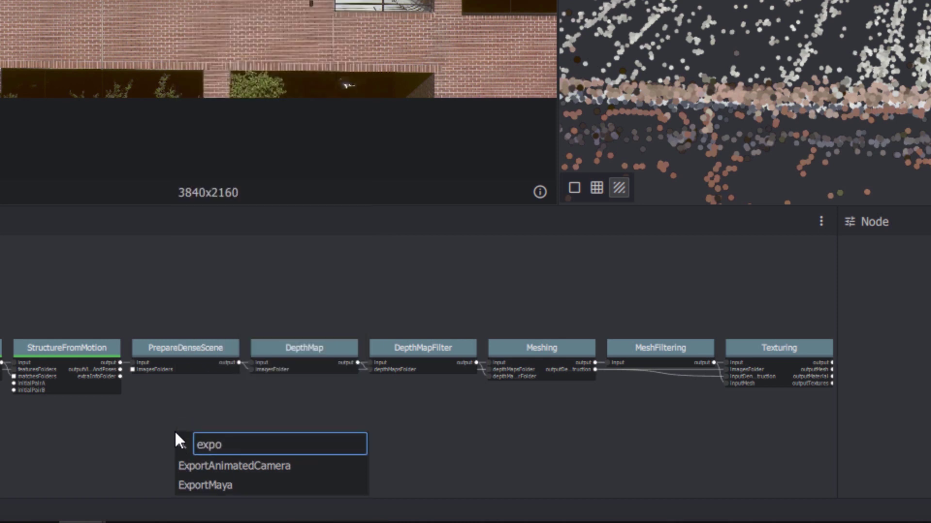
{"action": "key", "text": "Down"}
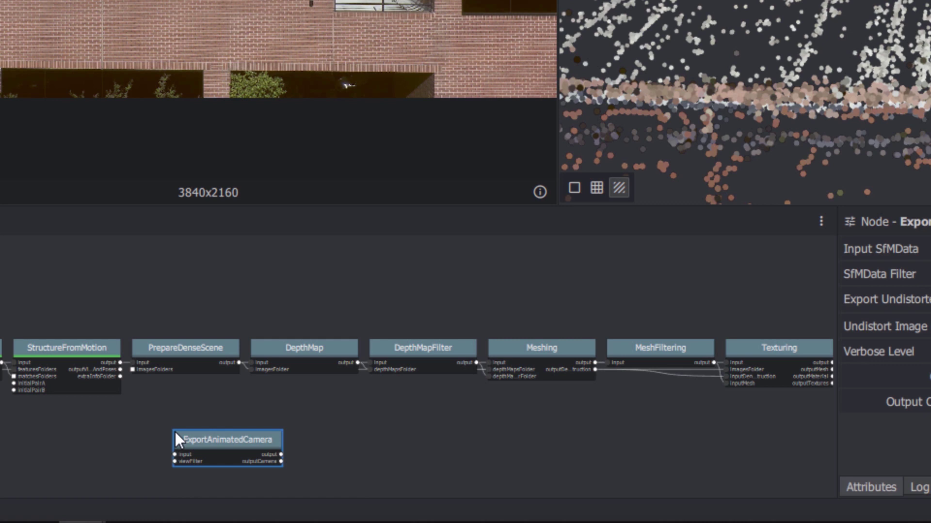
{"action": "scroll", "coordinate": [167, 433], "scroll_direction": "up", "scroll_amount": 3}
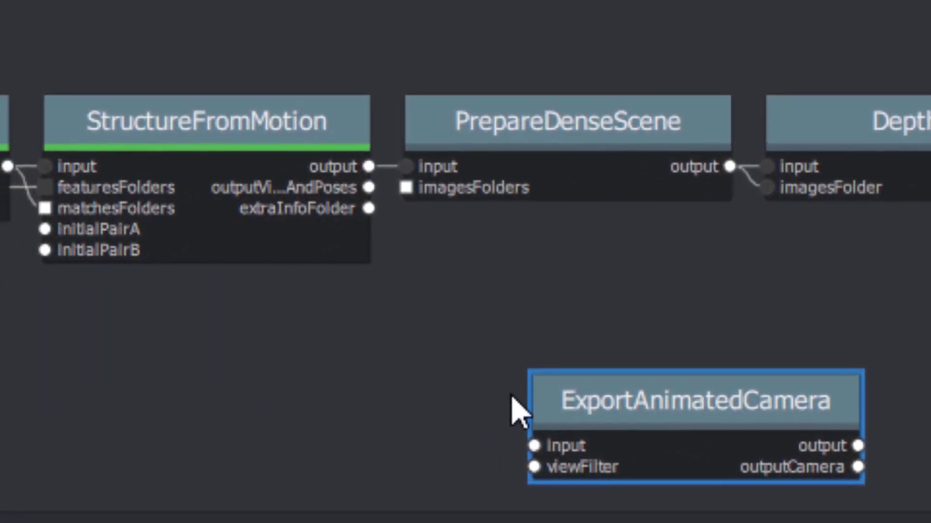
Step: Wire StructureFromMotion's sfm.abc output into ExportAnimatedCamera's input SfMData, then select ExportAnimatedCamera
{"action": "left_click", "coordinate": [374, 167]}
{"action": "left_click_drag", "start_coordinate": [408, 156], "coordinate": [537, 446]}
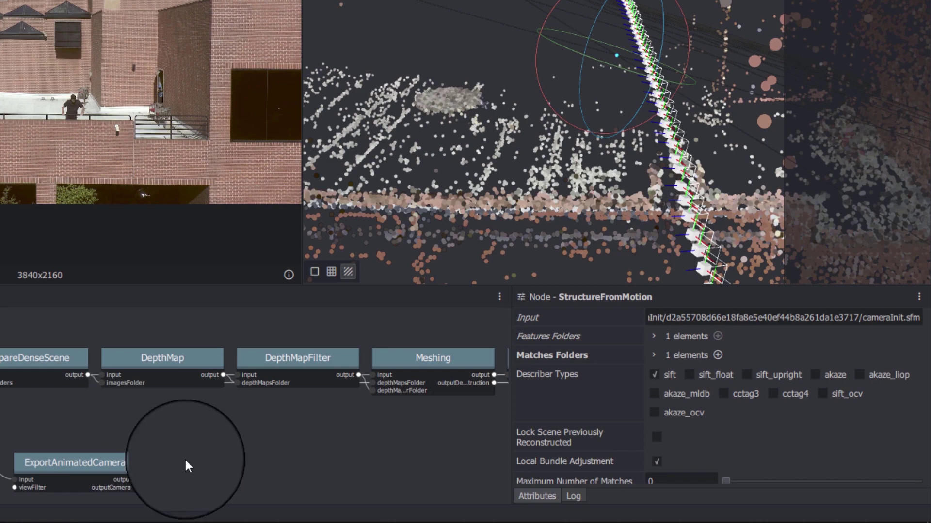
{"action": "left_click", "coordinate": [94, 463]}
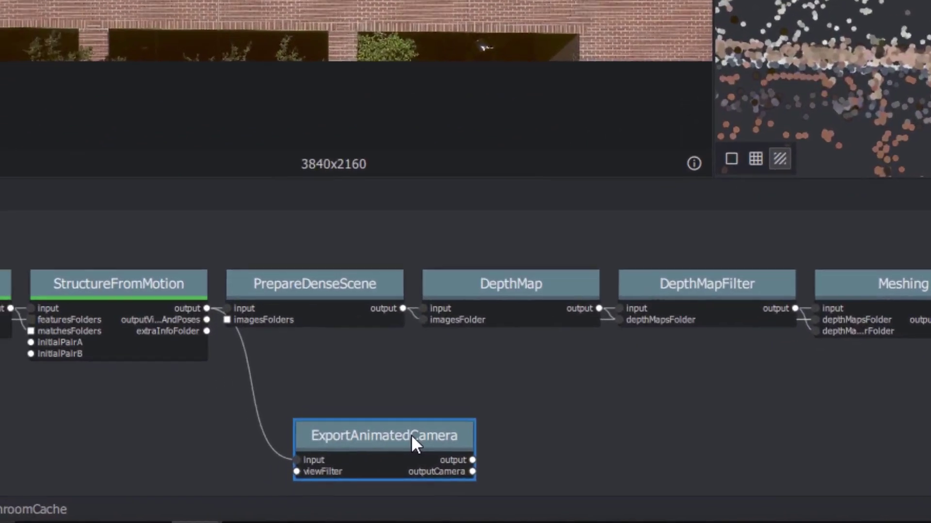
Step: Compute ExportAnimatedCamera and open the folder holding its exported camera.abc via Output Camera Filepath
{"action": "right_click", "coordinate": [411, 435]}
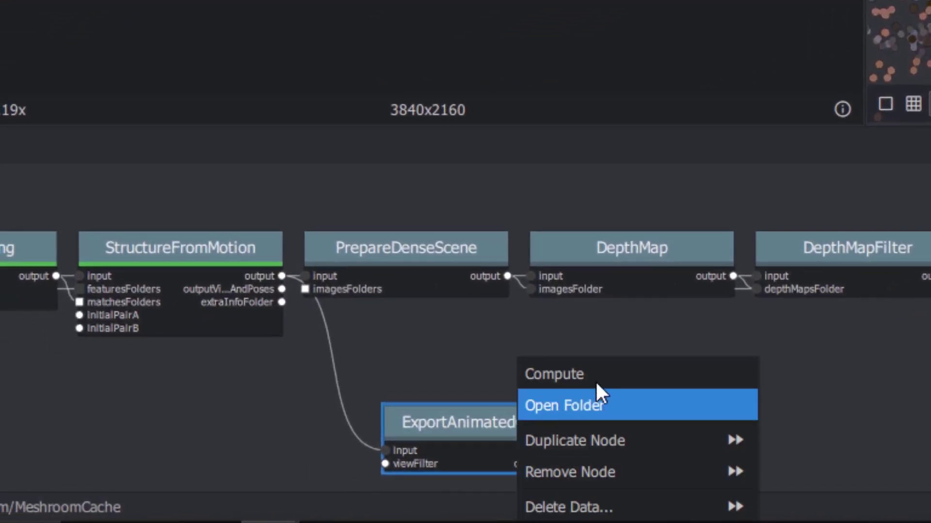
{"action": "left_click", "coordinate": [607, 374]}
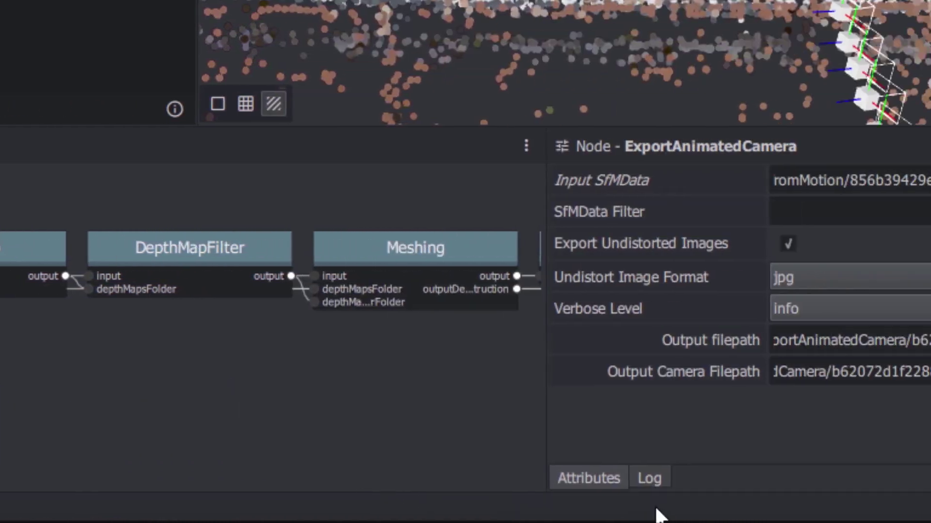
{"action": "right_click", "coordinate": [416, 378]}
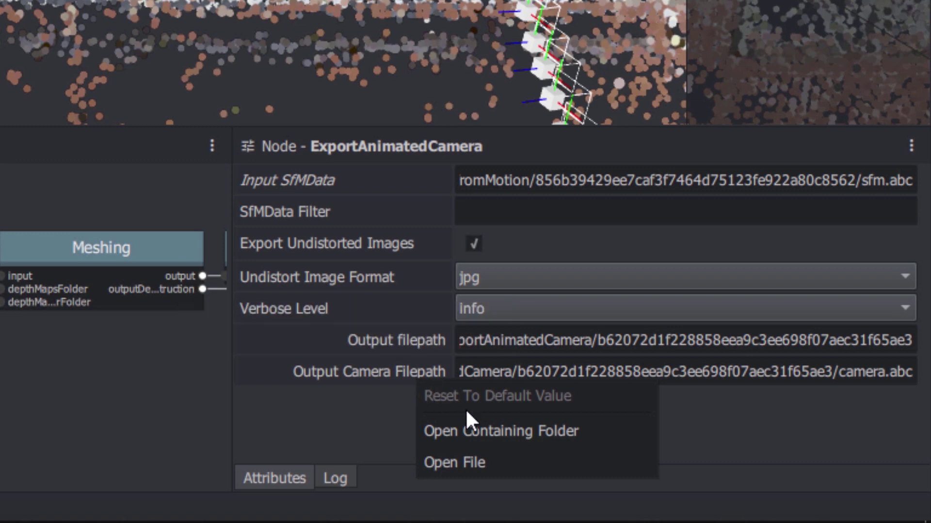
{"action": "left_click", "coordinate": [604, 426]}
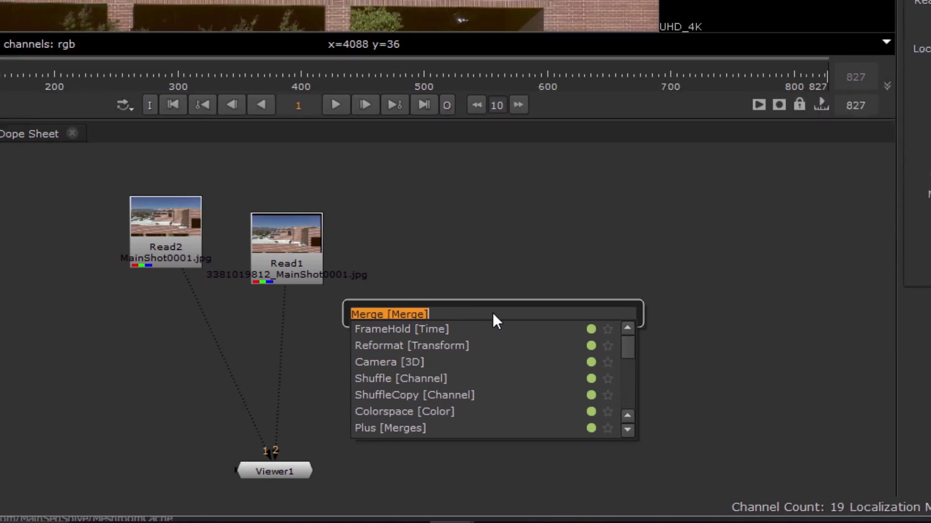
Step: Create a Camera node using the 'cam' search and place Camera1 beside Read1
{"action": "type", "text": "cam"}
{"action": "key", "text": "Return"}
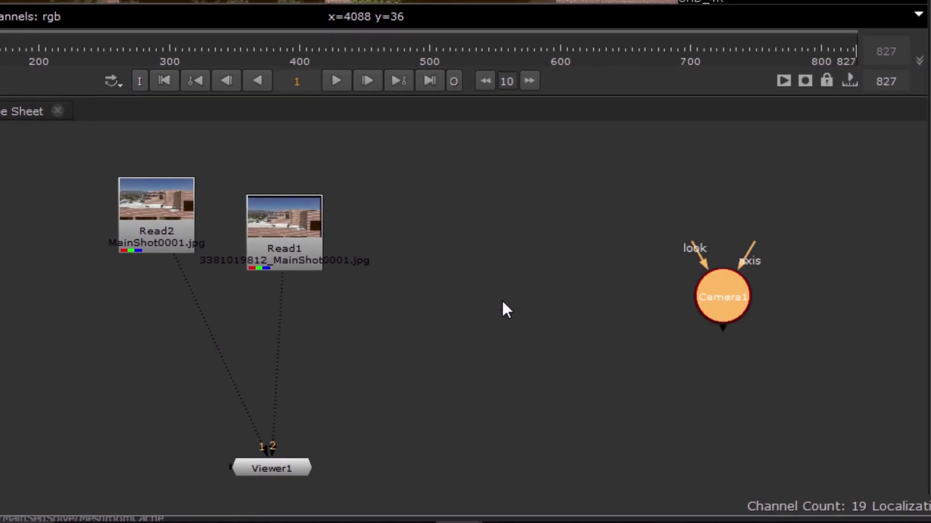
{"action": "left_click_drag", "start_coordinate": [719, 307], "coordinate": [438, 231]}
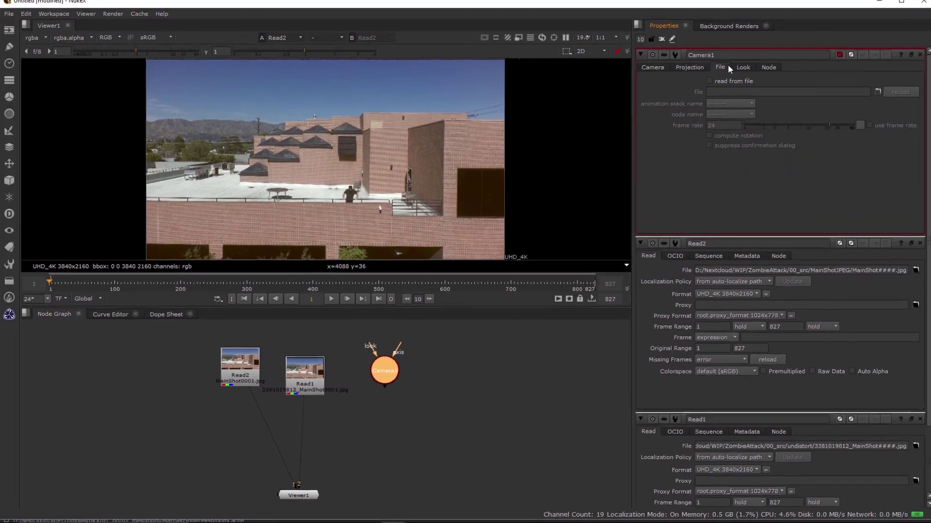
Step: Set Camera1 to read Meshroom's camera.abc from file, confirming replacement of its camera data
{"action": "left_click", "coordinate": [714, 73]}
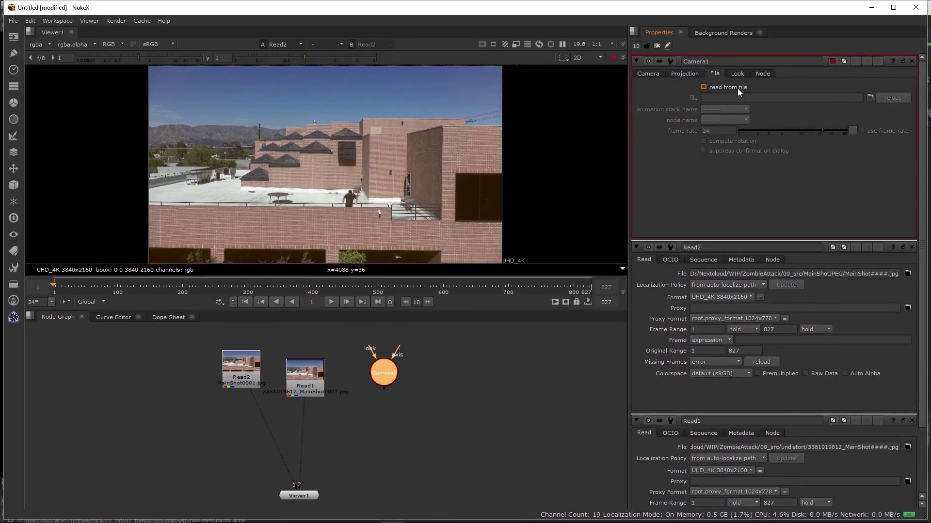
{"action": "left_click", "coordinate": [870, 97]}
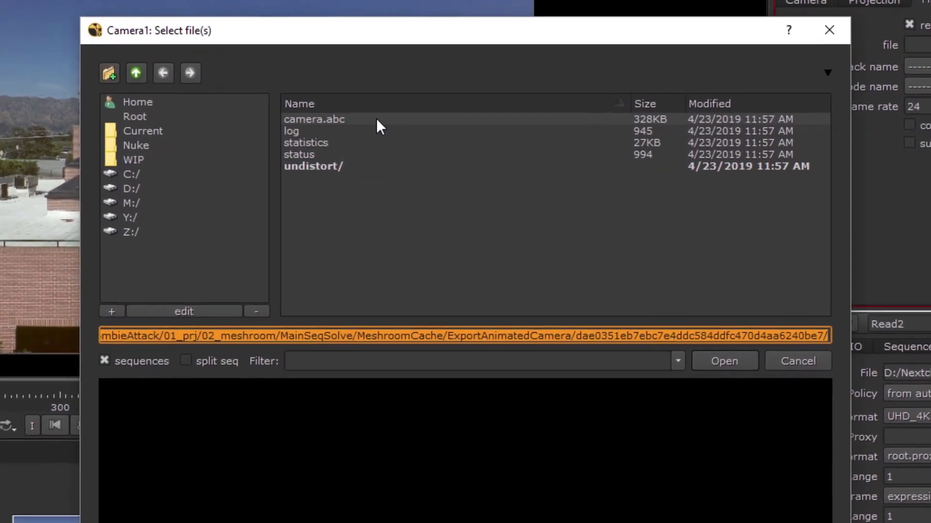
{"action": "double_click", "coordinate": [374, 118]}
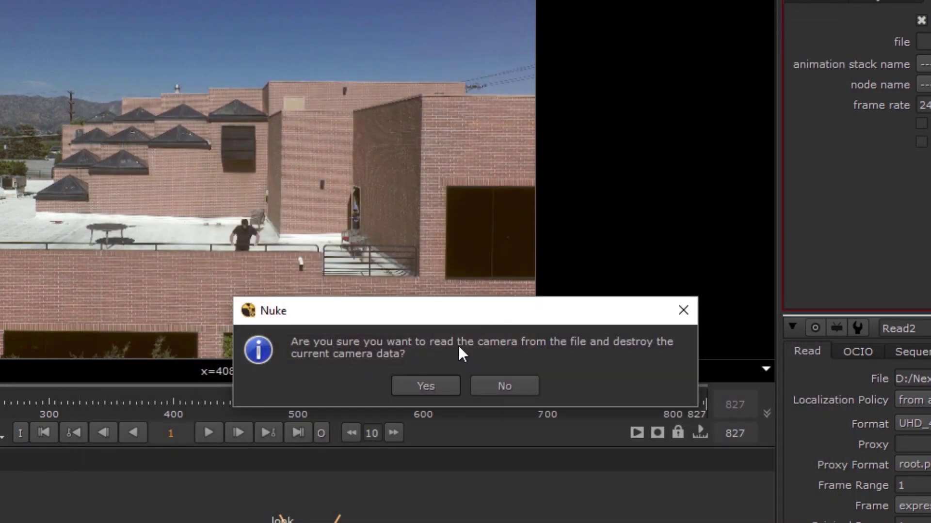
{"action": "left_click", "coordinate": [408, 391]}
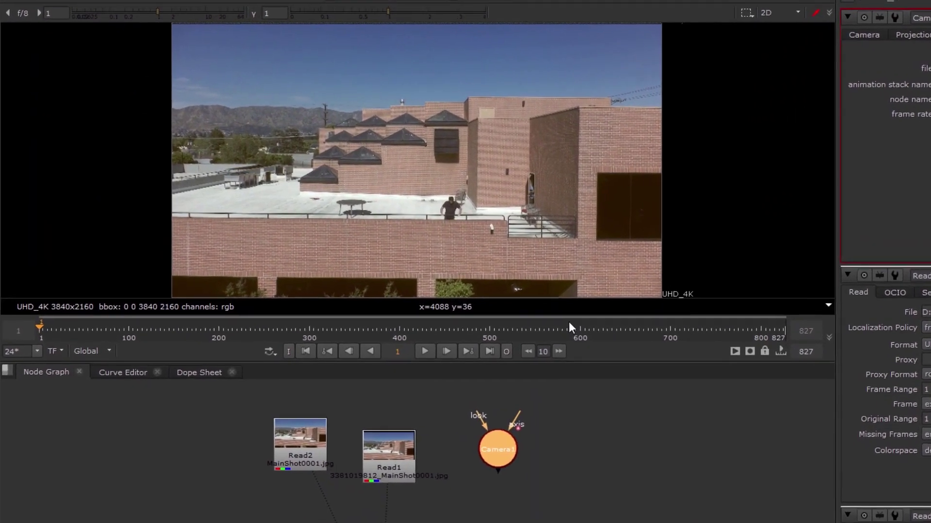
Step: View Read1 and nudge the Transform's translate y up to reach 84, 108
{"action": "left_click", "coordinate": [304, 447]}
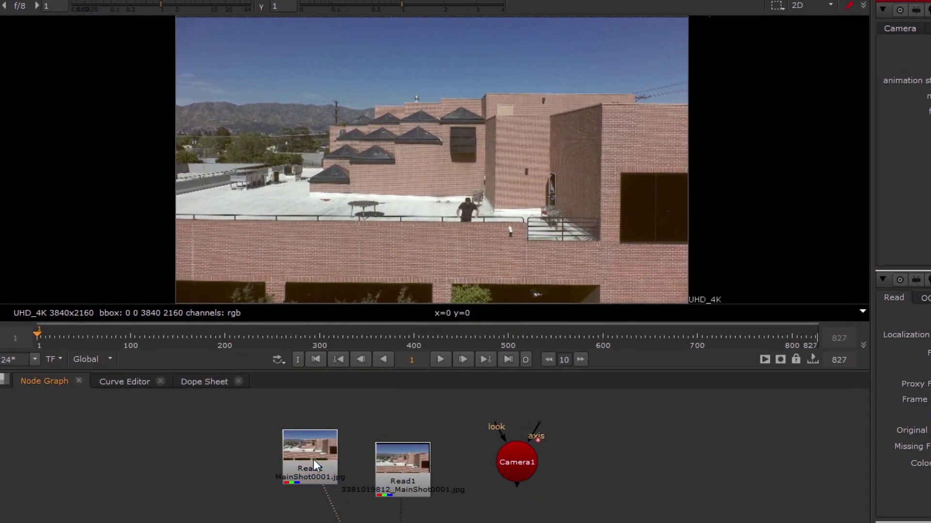
{"action": "left_click", "coordinate": [402, 483]}
{"action": "key", "text": "1"}
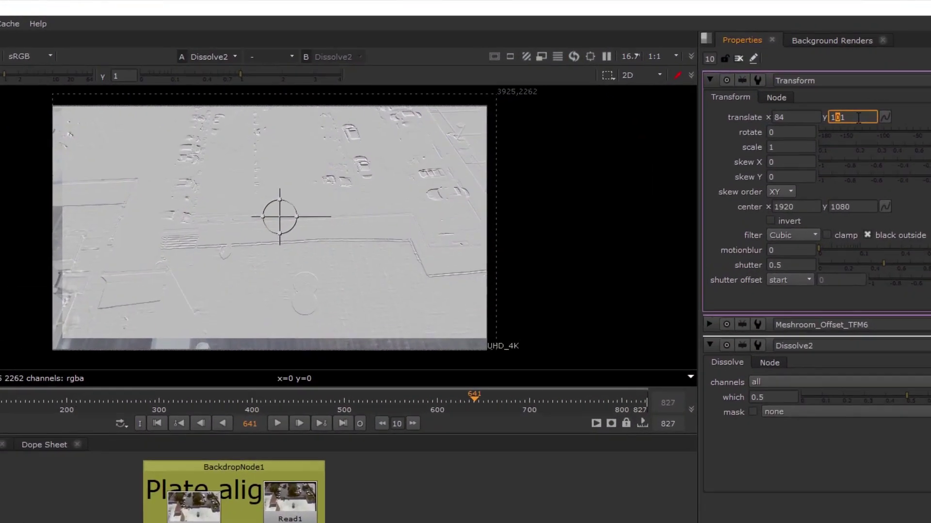
{"action": "key", "text": "Right"}
{"action": "key", "text": "Up"}
{"action": "key", "text": "Up"}
{"action": "key", "text": "Up"}
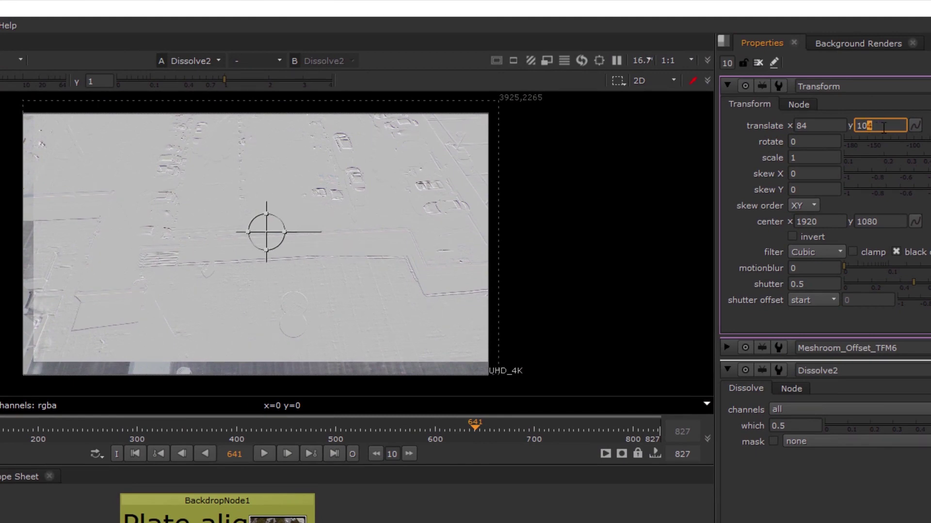
{"action": "key", "text": "Up"}
{"action": "key", "text": "Up"}
{"action": "key", "text": "Up"}
{"action": "key", "text": "Up"}
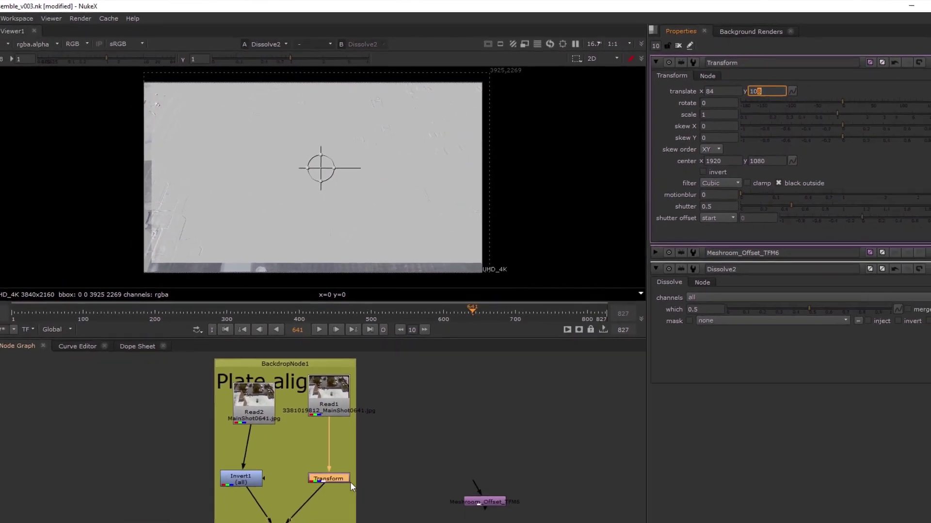
Step: Toggle the viewer between the transformed plate and the untransformed Read1 to compare alignment
{"action": "key", "text": "1"}
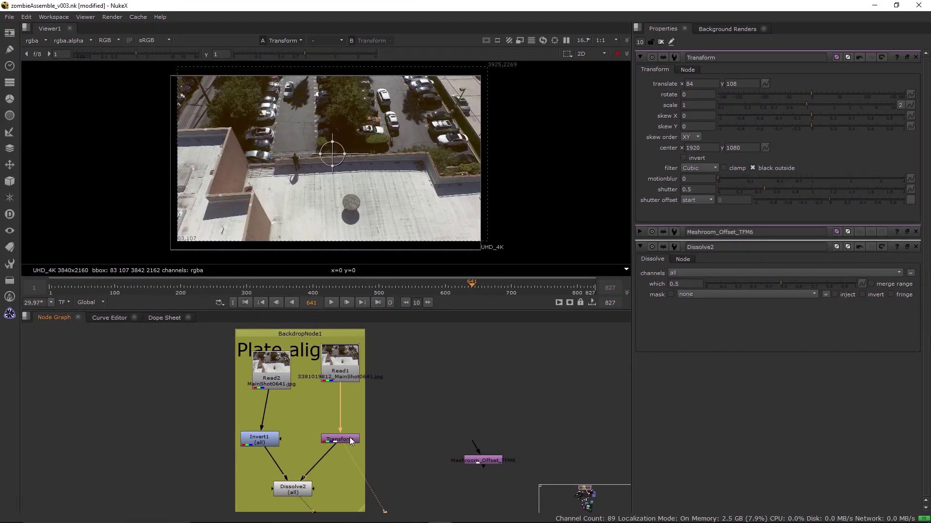
{"action": "left_click", "coordinate": [328, 393]}
{"action": "key", "text": "2"}
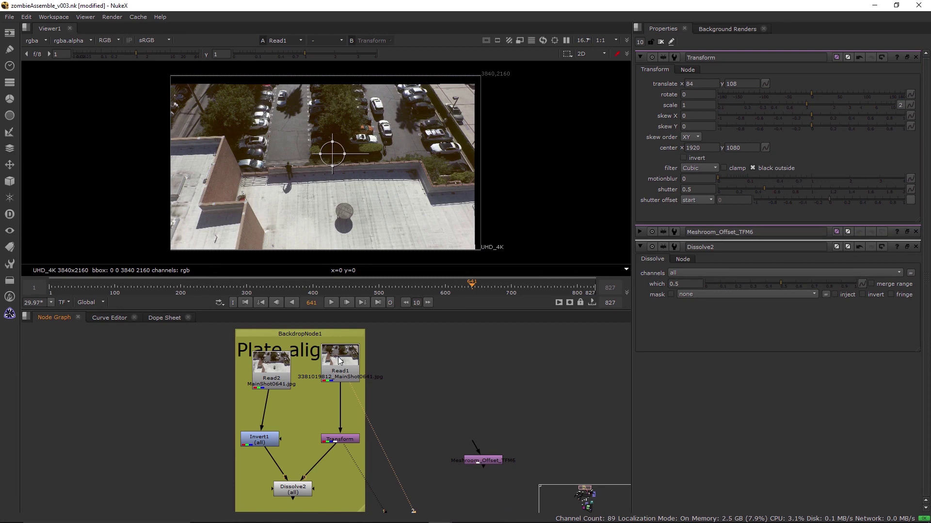
{"action": "key", "text": "1"}
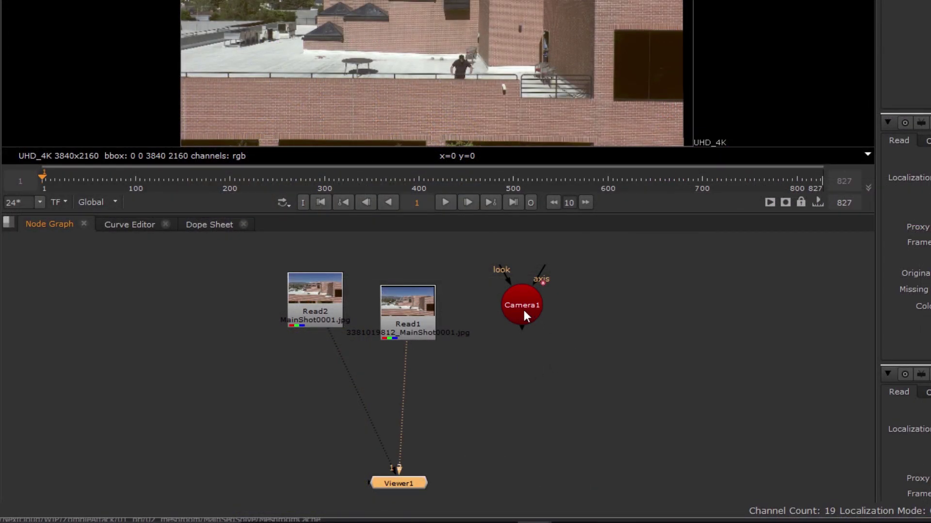
Step: Move Camera1 aside and add a Cube node, placing Cube1 lower in the graph
{"action": "left_click_drag", "start_coordinate": [523, 315], "coordinate": [598, 315]}
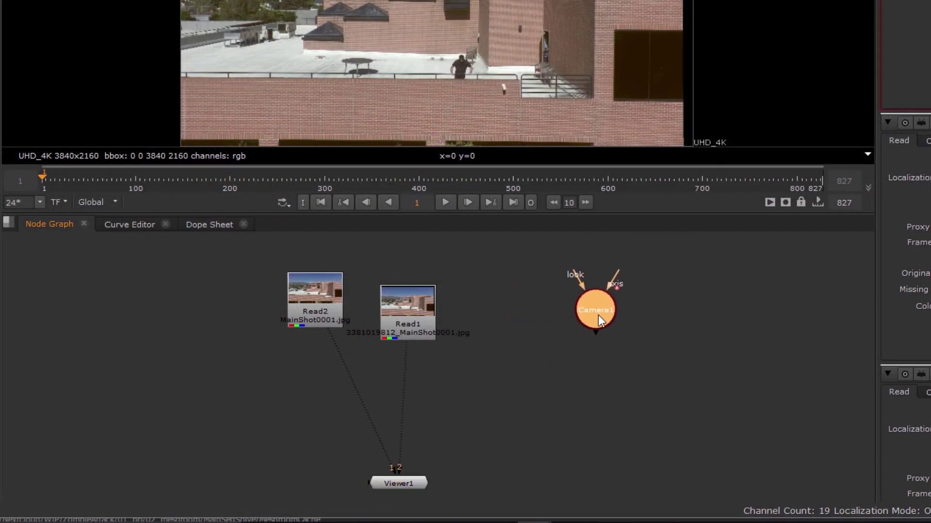
{"action": "key", "text": "Tab"}
{"action": "type", "text": "cub"}
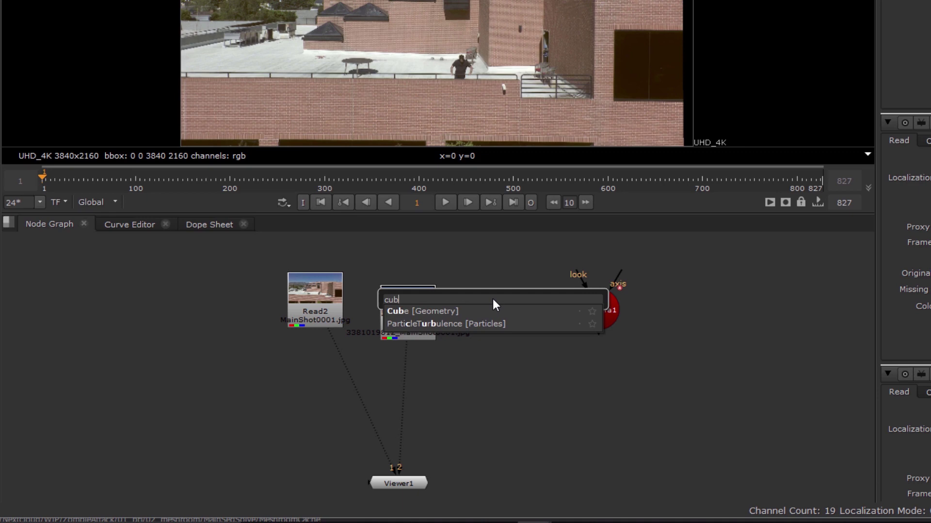
{"action": "key", "text": "Down"}
{"action": "key", "text": "Return"}
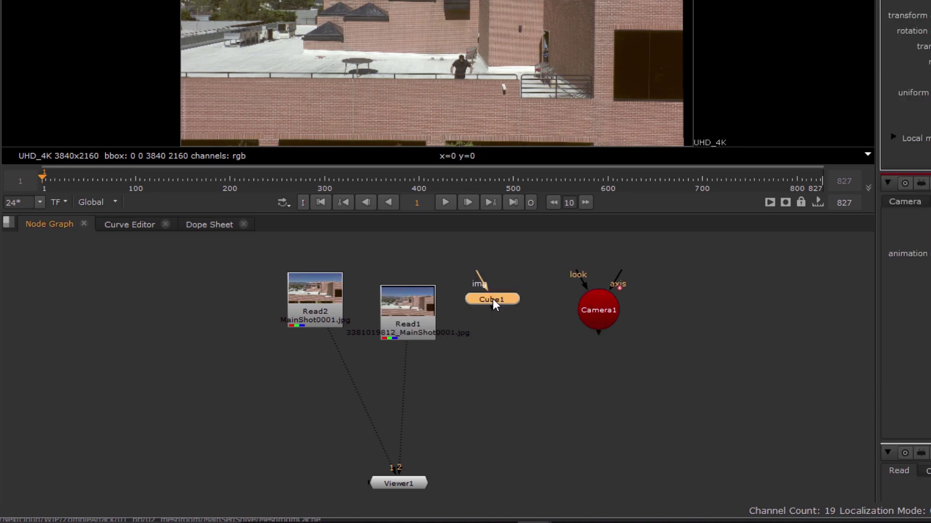
{"action": "left_click_drag", "start_coordinate": [502, 304], "coordinate": [500, 339]}
{"action": "left_click", "coordinate": [480, 266]}
Step: Add a CheckerBoard node and connect it as Cube1's img texture
{"action": "key", "text": "Tab"}
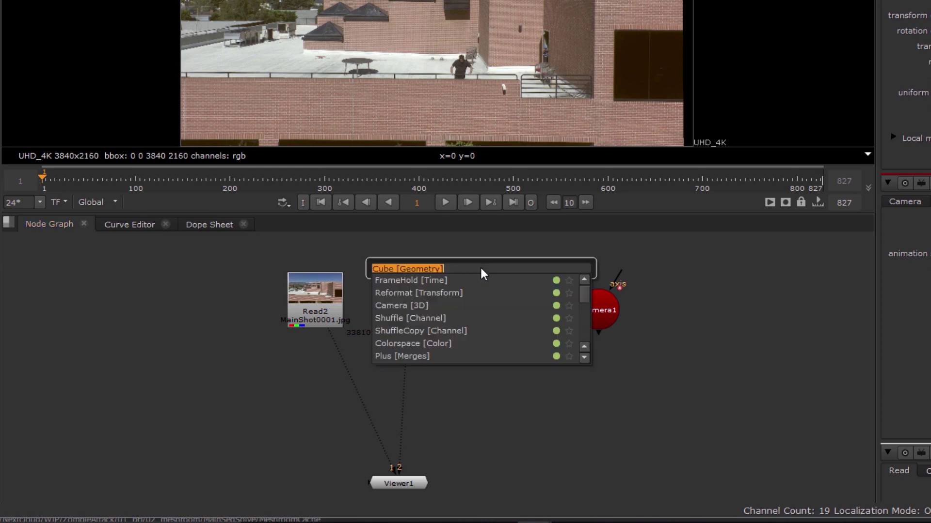
{"action": "type", "text": "chec"}
{"action": "key", "text": "Down"}
{"action": "key", "text": "Return"}
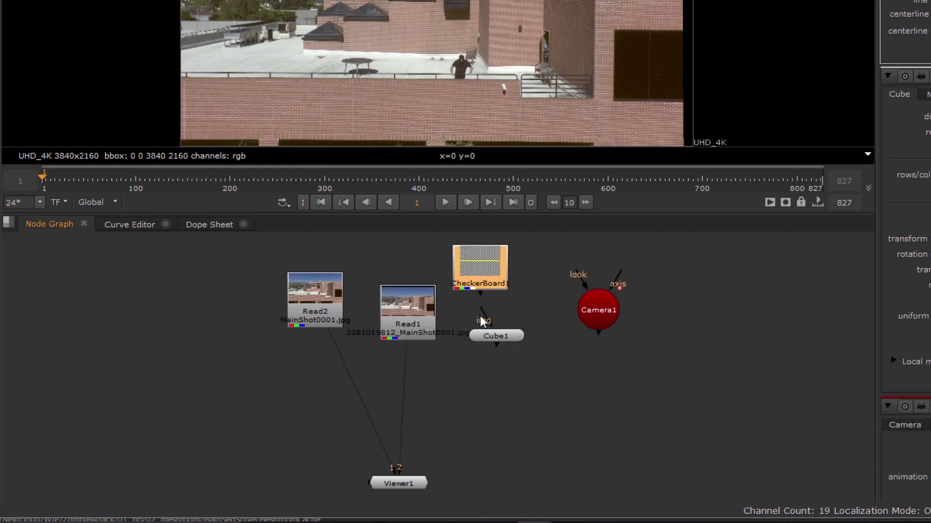
{"action": "left_click_drag", "start_coordinate": [482, 315], "coordinate": [482, 277]}
Step: Add a ScanlineRender with cam on Camera1 and bg on Read1, then check a later frame
{"action": "left_click", "coordinate": [514, 338]}
{"action": "key", "text": "Tab"}
{"action": "type", "text": "scanl"}
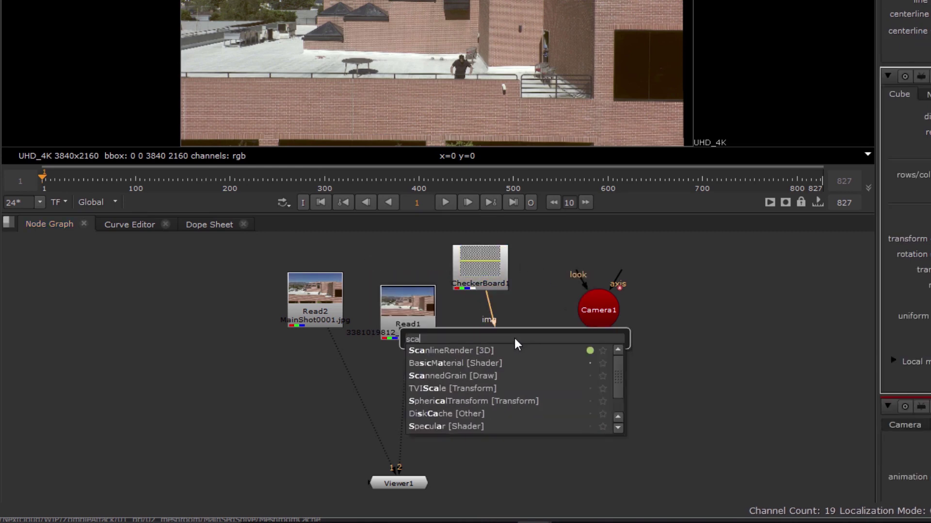
{"action": "key", "text": "Return"}
{"action": "left_click", "coordinate": [538, 406]}
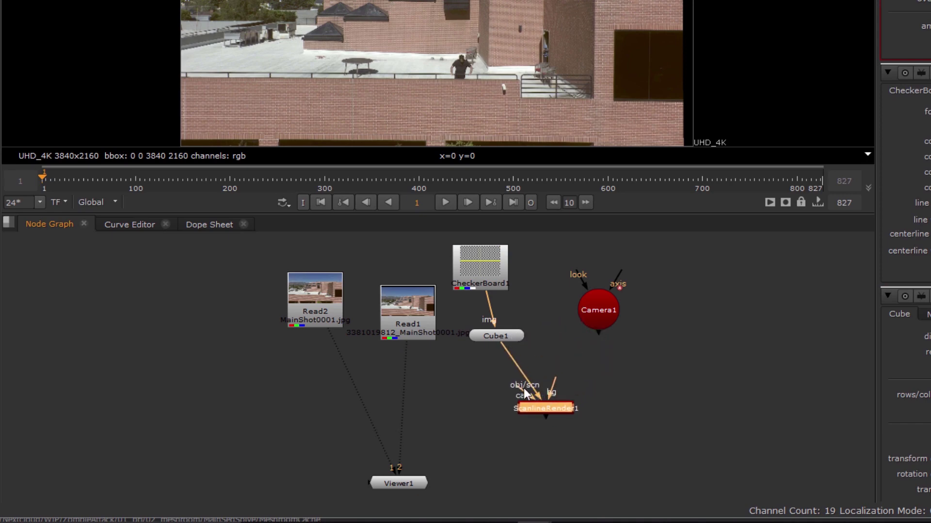
{"action": "left_click_drag", "start_coordinate": [523, 390], "coordinate": [574, 308]}
{"action": "left_click_drag", "start_coordinate": [549, 379], "coordinate": [407, 310]}
{"action": "double_click", "coordinate": [496, 336]}
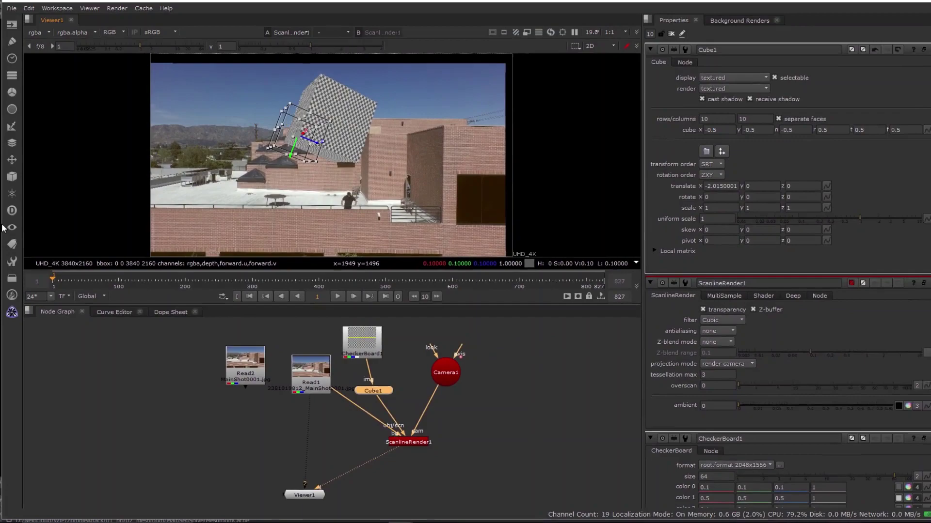
{"action": "left_click", "coordinate": [345, 280]}
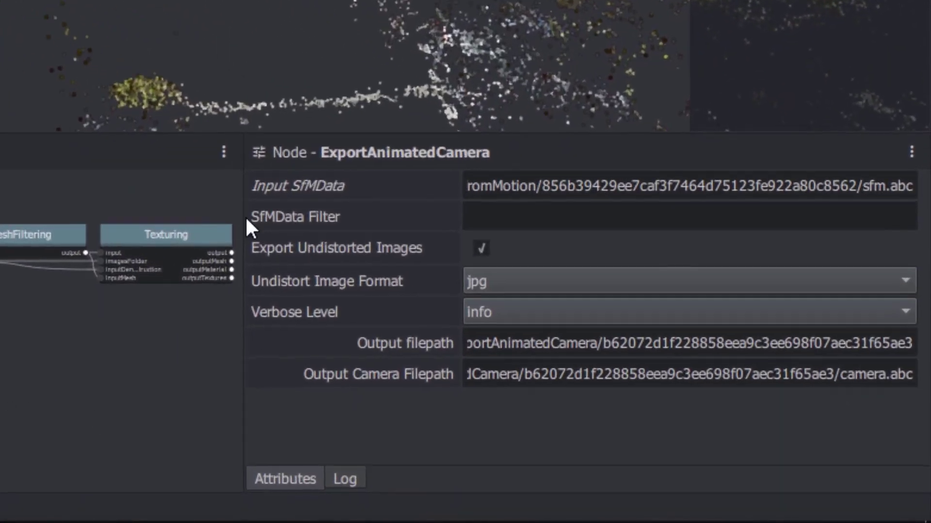
Step: Launch Compute on the Texturing node from its Graph Editor context menu
{"action": "right_click", "coordinate": [172, 230]}
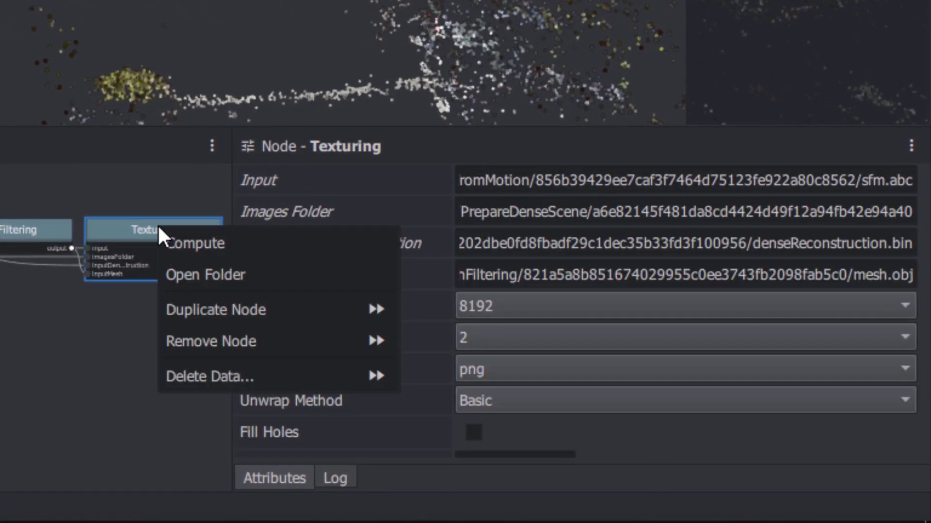
{"action": "left_click", "coordinate": [252, 245]}
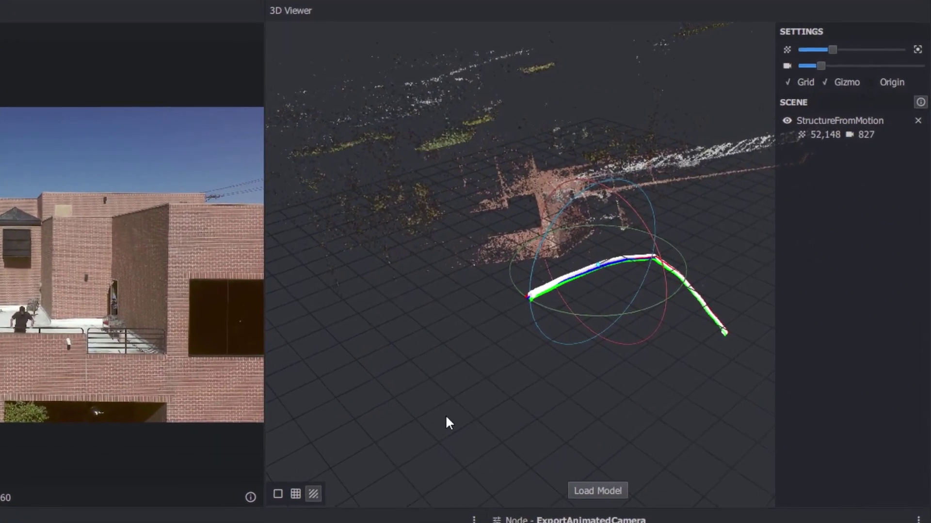
Step: Load the textured mesh into the 3D viewer and hide the StructureFromMotion points and cameras
{"action": "left_click", "coordinate": [597, 491]}
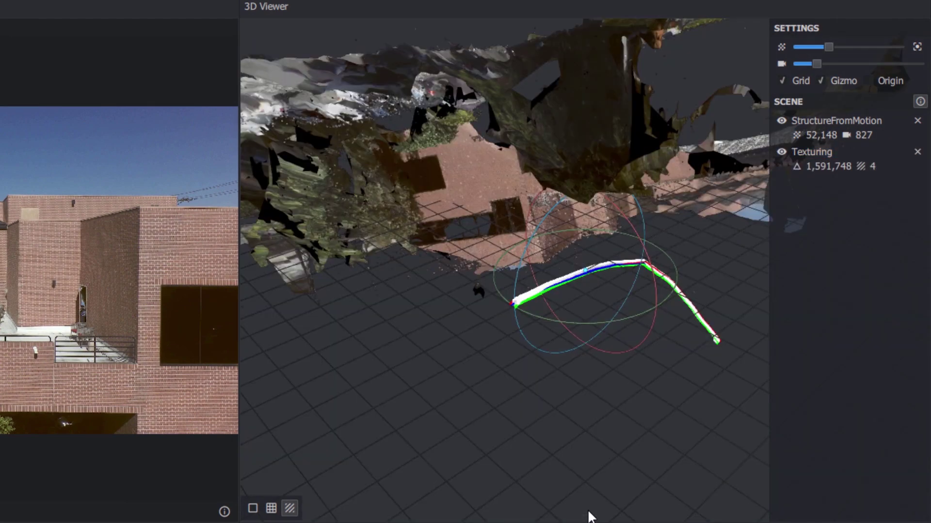
{"action": "left_click", "coordinate": [781, 121]}
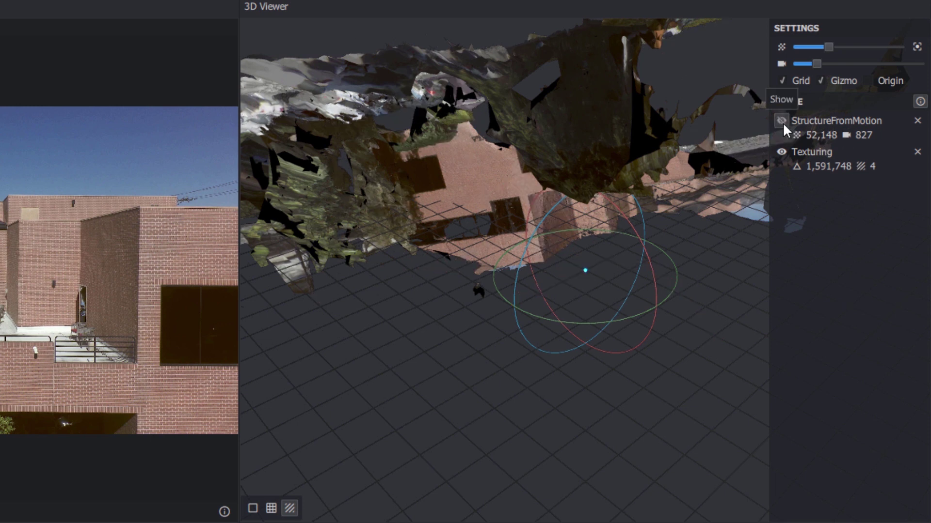
{"action": "left_click", "coordinate": [783, 153]}
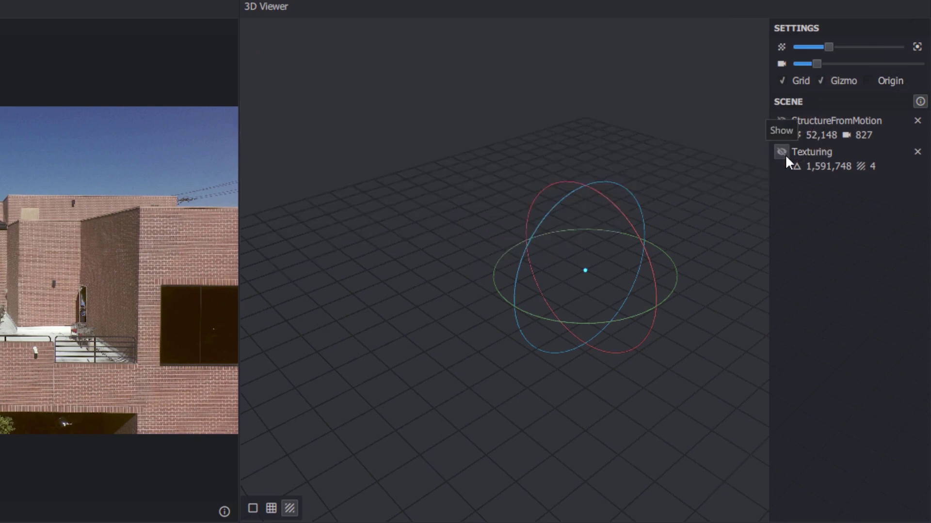
{"action": "left_click", "coordinate": [782, 153]}
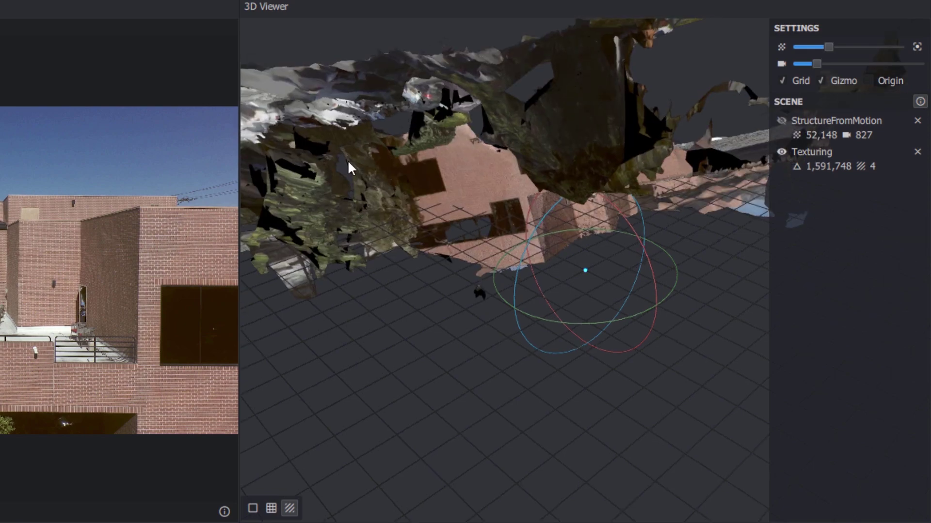
Step: Orbit to view the building facade head-on, then zoom out to see the whole reconstruction
{"action": "left_click_drag", "start_coordinate": [348, 162], "coordinate": [387, 376]}
{"action": "left_click_drag", "start_coordinate": [438, 401], "coordinate": [468, 416]}
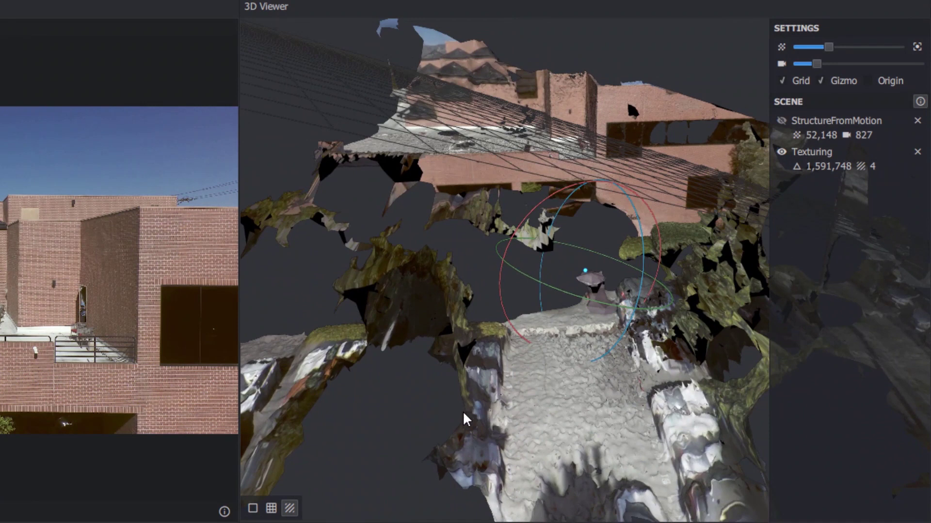
{"action": "left_click_drag", "start_coordinate": [496, 257], "coordinate": [410, 358]}
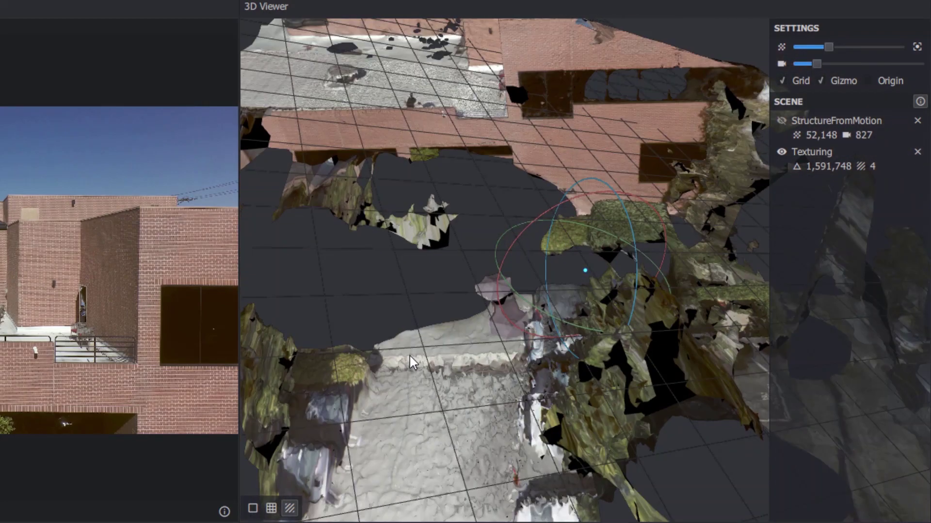
{"action": "scroll", "coordinate": [409, 354], "scroll_direction": "down", "scroll_amount": 8}
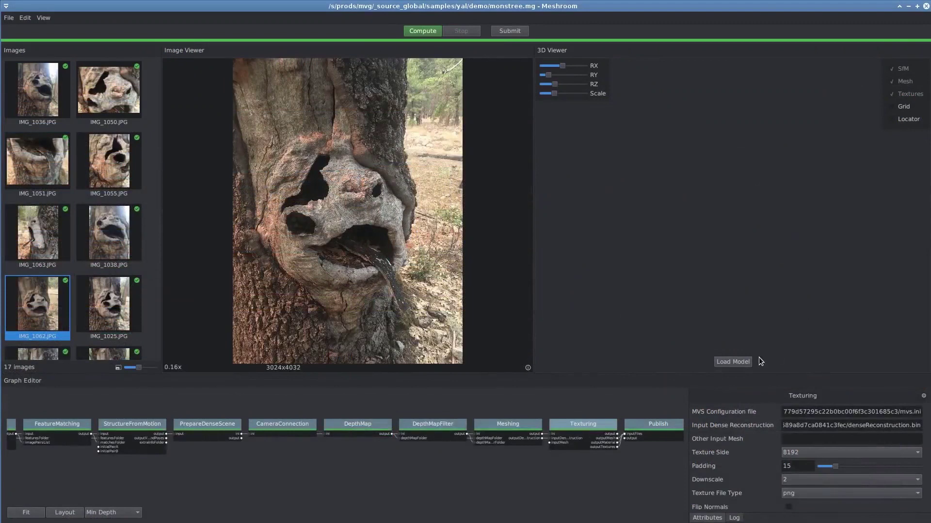
Step: Load the tree model, orbit it textured, then disable Textures and inspect the grey mesh
{"action": "left_click", "coordinate": [749, 363]}
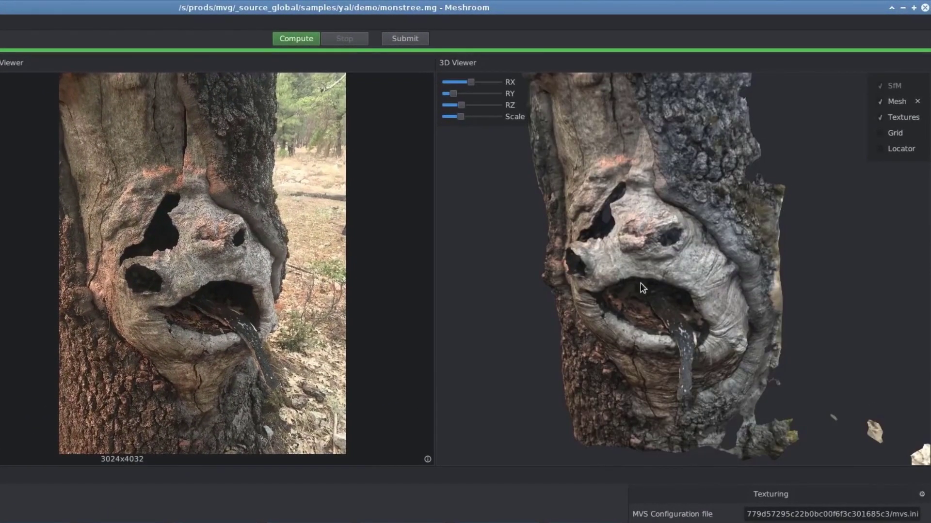
{"action": "left_click_drag", "start_coordinate": [640, 283], "coordinate": [667, 270]}
{"action": "left_click", "coordinate": [906, 118]}
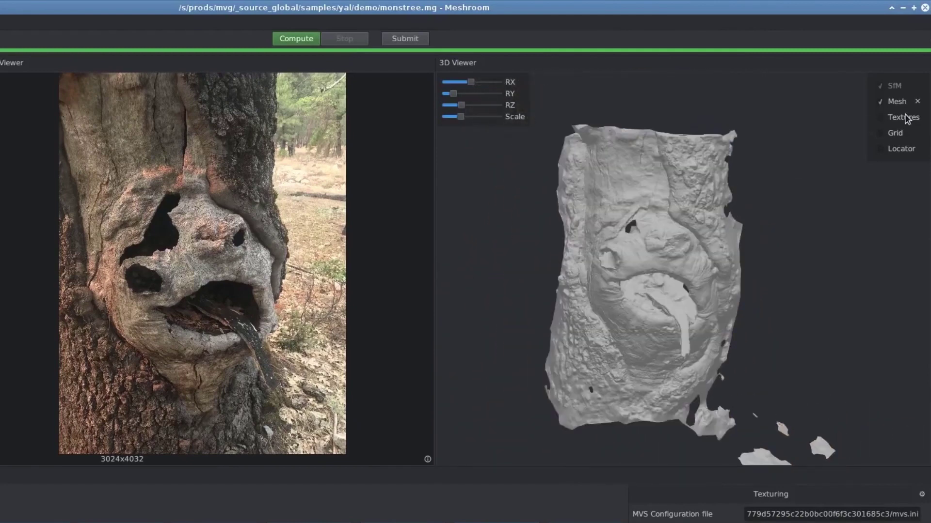
{"action": "scroll", "coordinate": [624, 258], "scroll_direction": "up", "scroll_amount": 4}
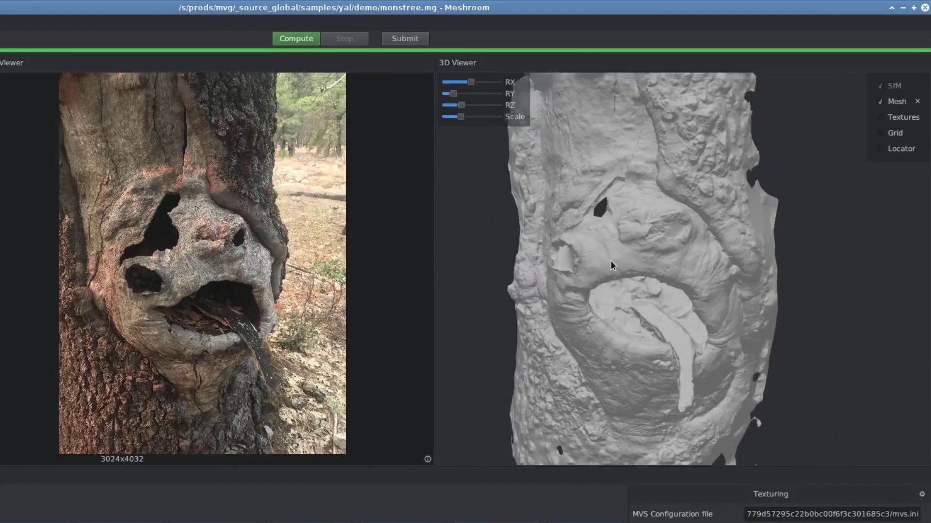
{"action": "left_click_drag", "start_coordinate": [610, 261], "coordinate": [600, 235]}
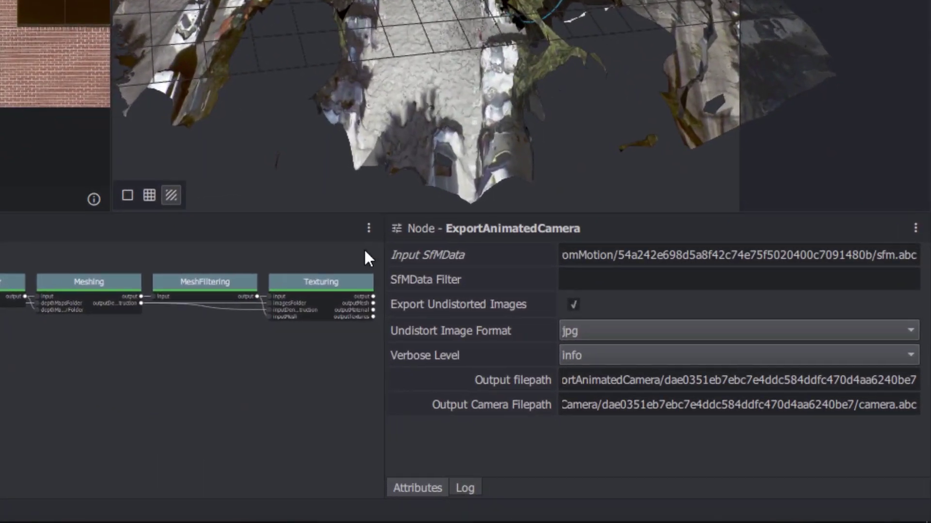
Step: Open the Texturing Output Mesh folder showing texturedMesh.obj and four texture PNGs, then return to Meshroom
{"action": "left_click", "coordinate": [323, 283]}
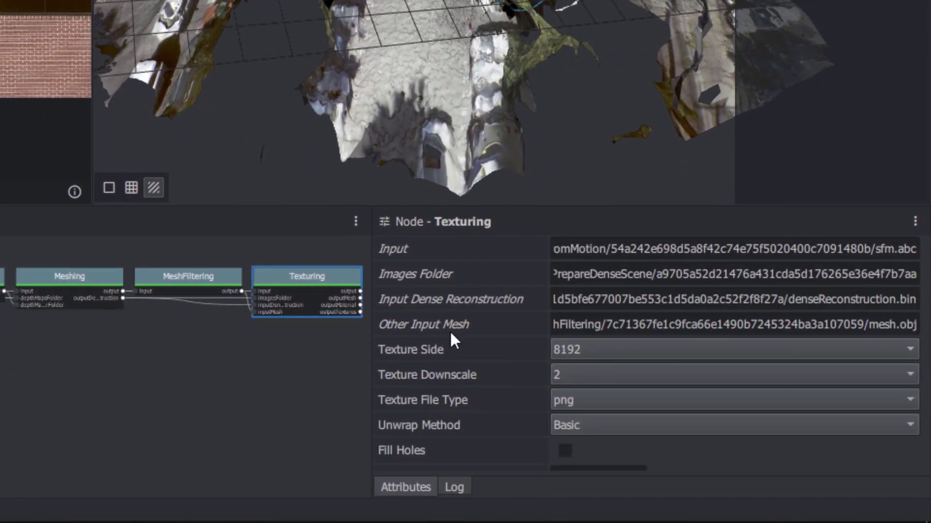
{"action": "scroll", "coordinate": [449, 329], "scroll_direction": "down", "scroll_amount": 4}
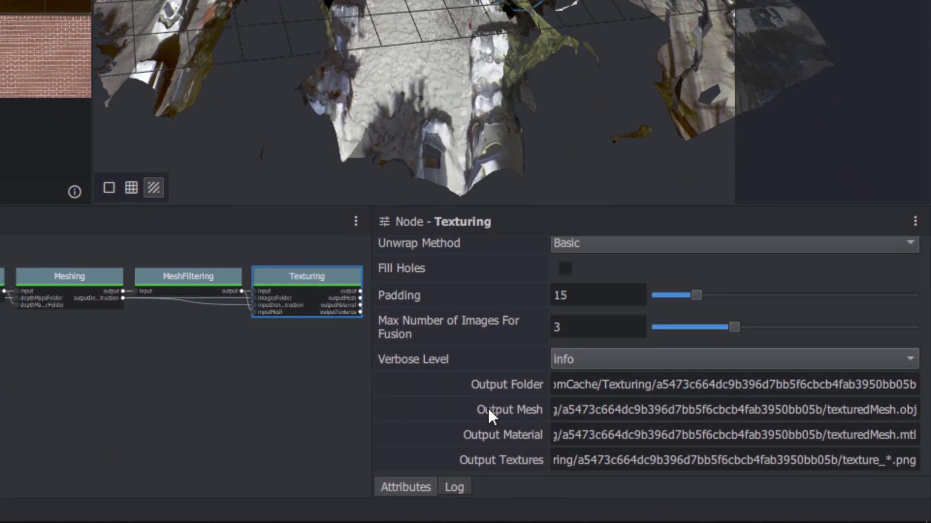
{"action": "right_click", "coordinate": [487, 406]}
{"action": "left_click", "coordinate": [612, 459]}
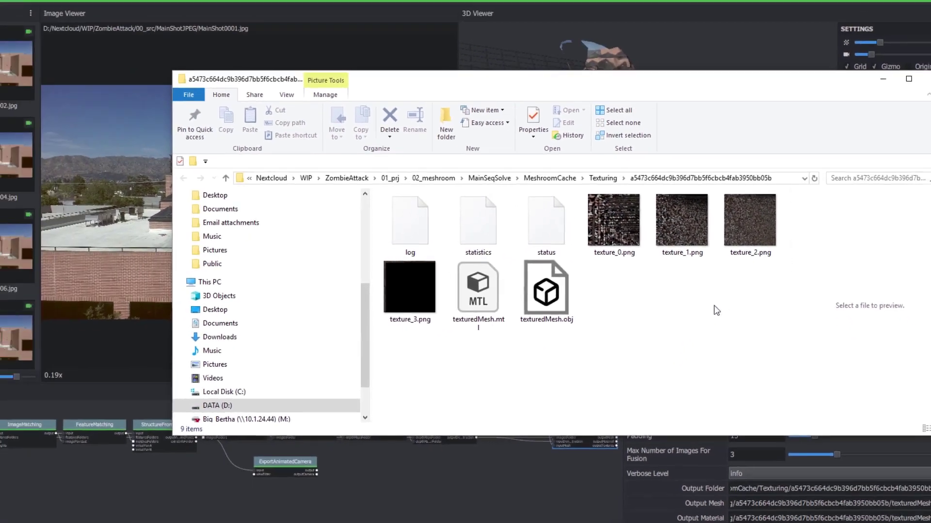
{"action": "left_click", "coordinate": [729, 10]}
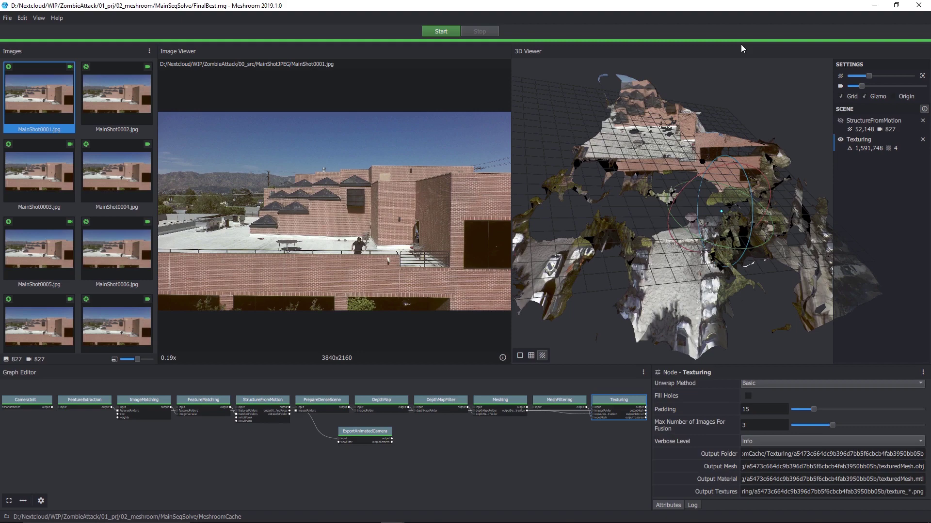
Step: Set the Texturing node's Unwrap Method to LSCM
{"action": "scroll", "coordinate": [741, 406], "scroll_direction": "up", "scroll_amount": 3}
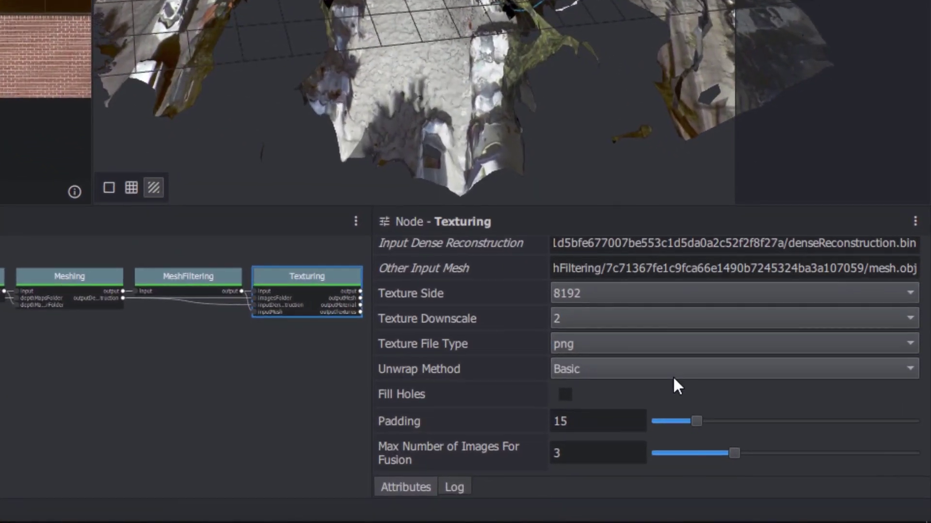
{"action": "left_click", "coordinate": [676, 383]}
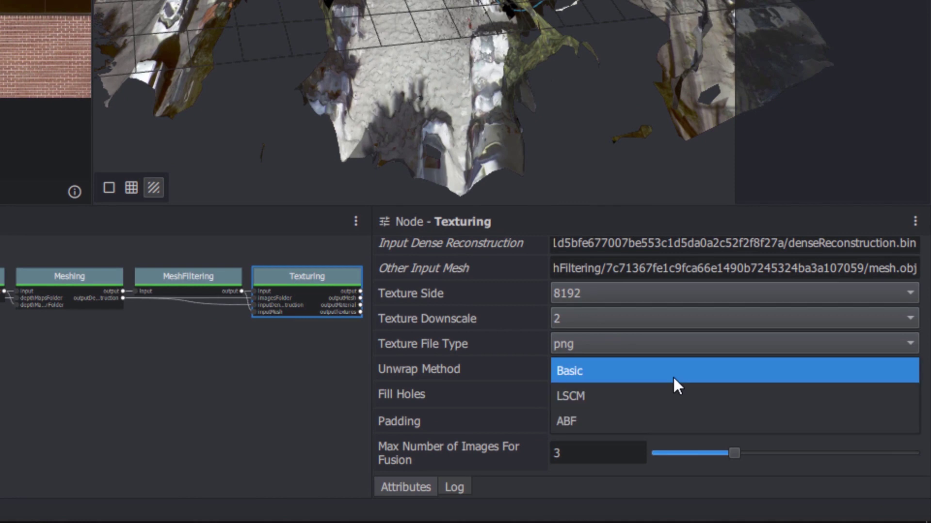
{"action": "left_click", "coordinate": [679, 395]}
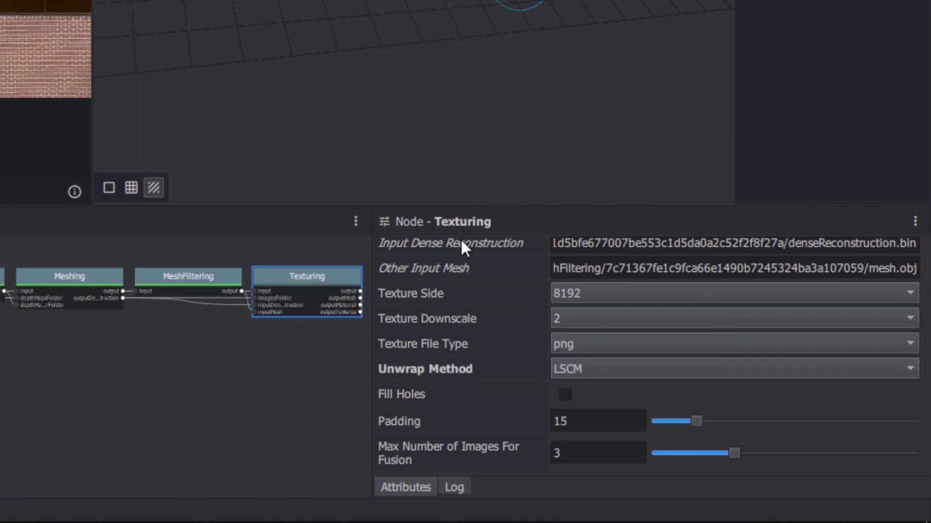
Step: Recompute the Texturing node and follow its progress in the Log tab
{"action": "right_click", "coordinate": [281, 274]}
{"action": "left_click", "coordinate": [334, 285]}
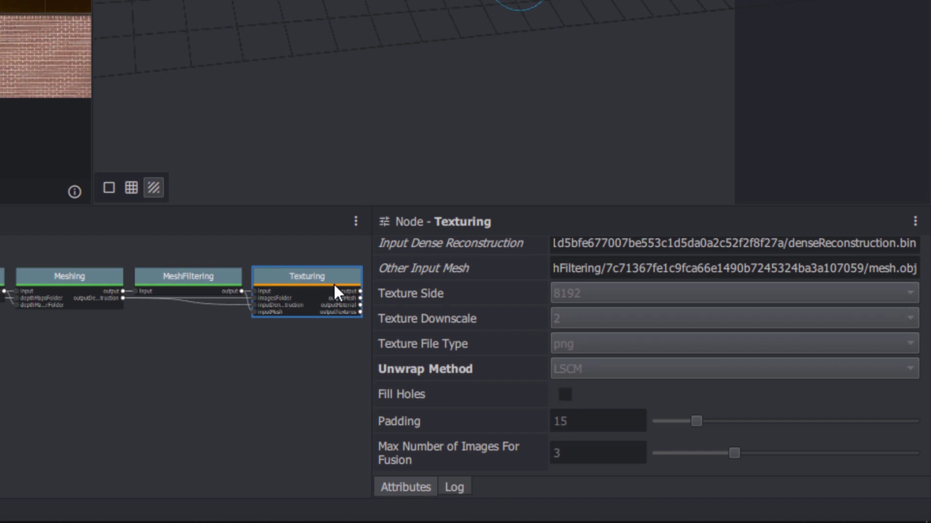
{"action": "left_click", "coordinate": [447, 485]}
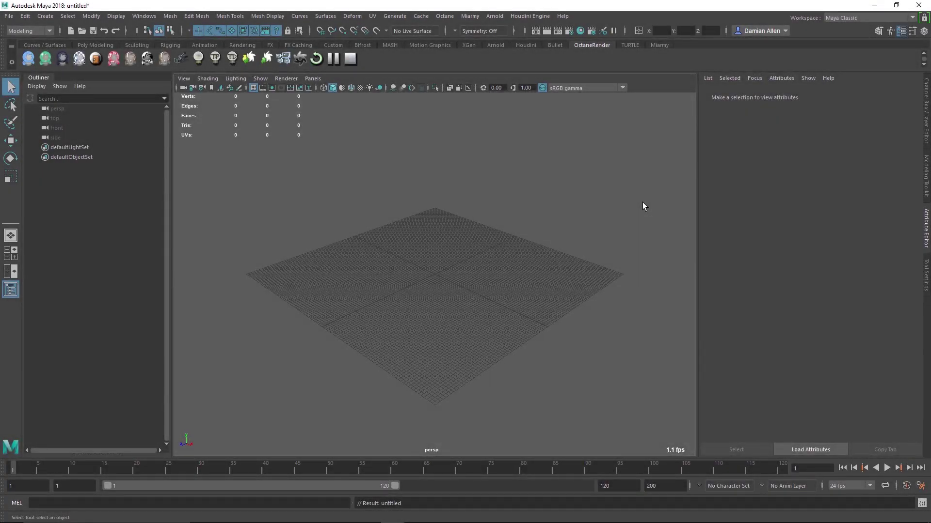
Step: Drop texturedMesh.obj (1,591,748 faces) into Maya, frame it, then add camera.abc from ExportAnimatedCamera
{"action": "key", "text": "alt+Tab"}
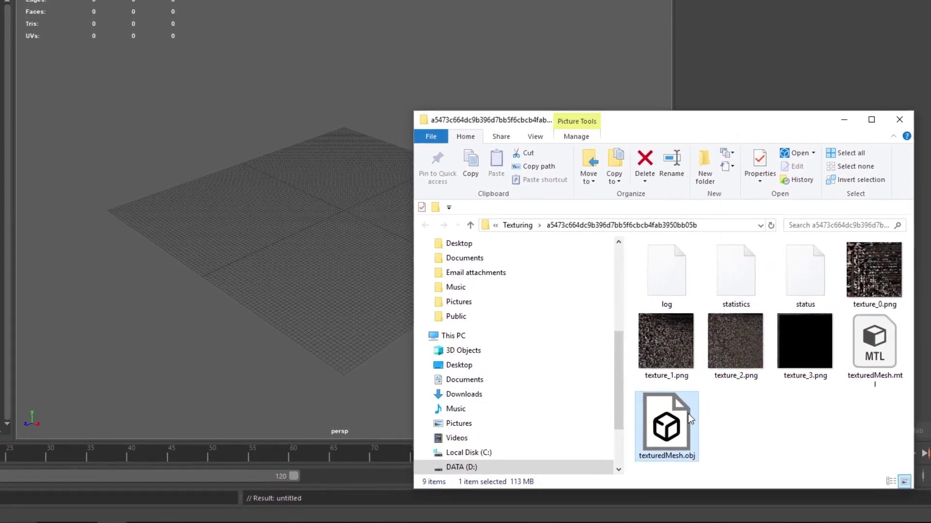
{"action": "left_click_drag", "start_coordinate": [688, 414], "coordinate": [260, 172]}
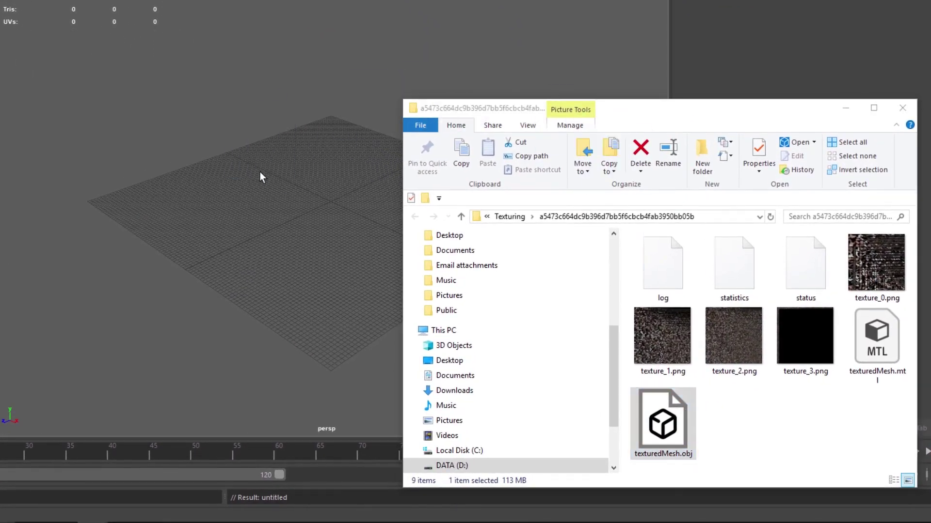
{"action": "key", "text": "f"}
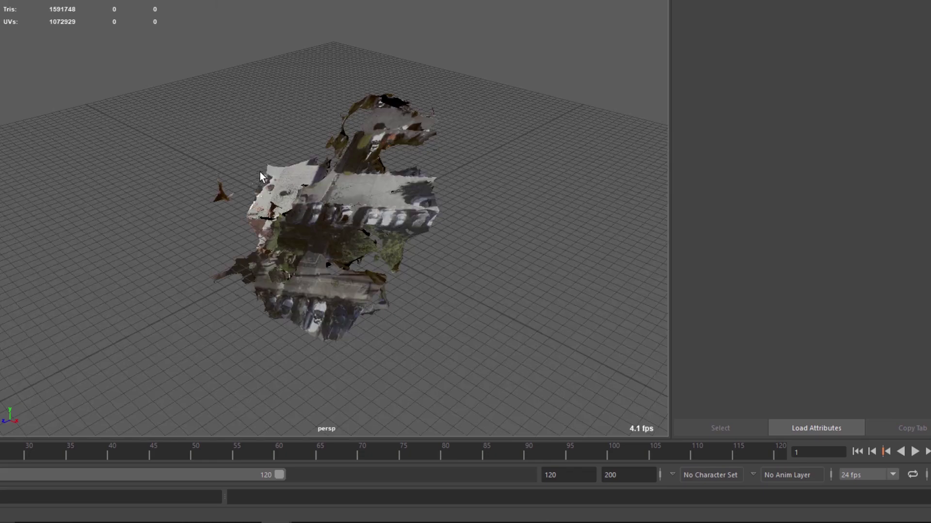
{"action": "left_click_drag", "start_coordinate": [546, 281], "coordinate": [181, 169], "text": "alt"}
{"action": "key", "text": "alt+Tab"}
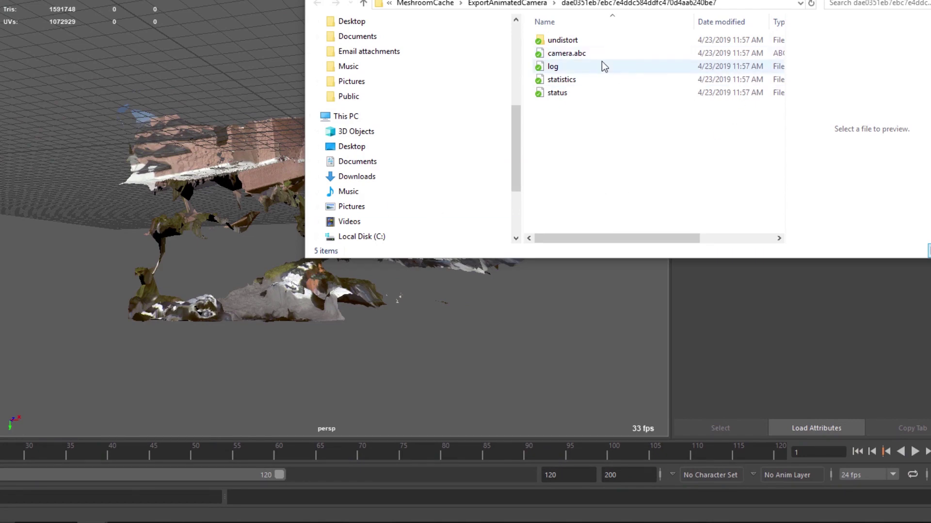
{"action": "left_click_drag", "start_coordinate": [565, 54], "coordinate": [598, 321]}
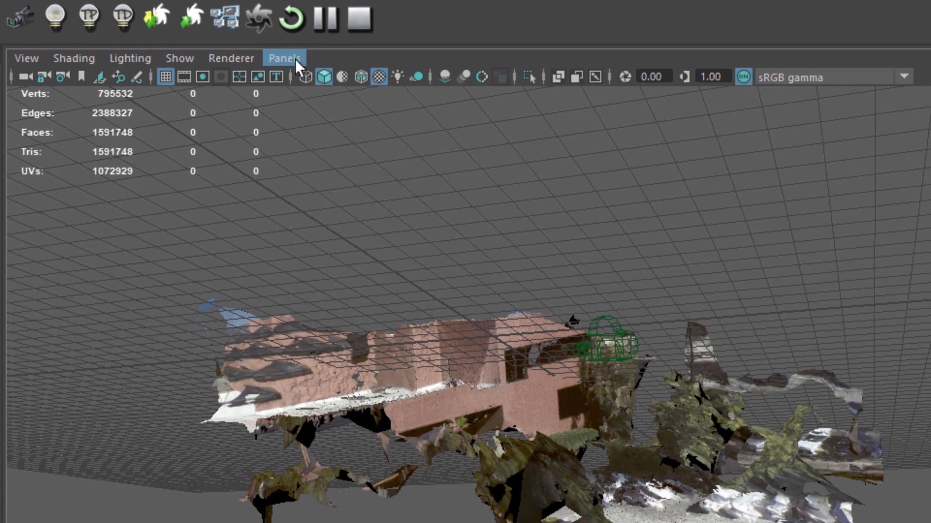
Step: View through camera:animxform_MainShotframe_GoPro_HERO4_Black and scrub its move from frame 170 to about 670
{"action": "left_click", "coordinate": [286, 58]}
{"action": "mouse_move", "coordinate": [293, 78]}
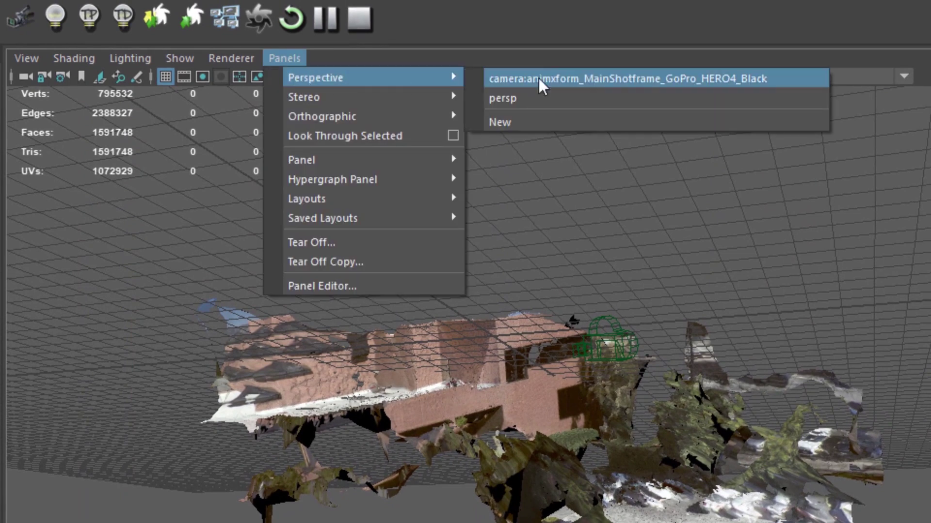
{"action": "left_click", "coordinate": [773, 78]}
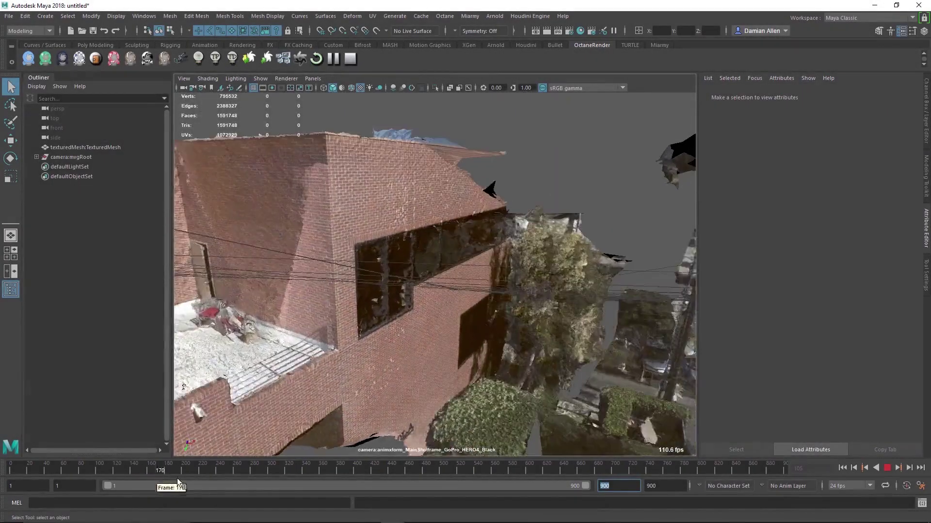
{"action": "left_click_drag", "start_coordinate": [177, 482], "coordinate": [34, 470]}
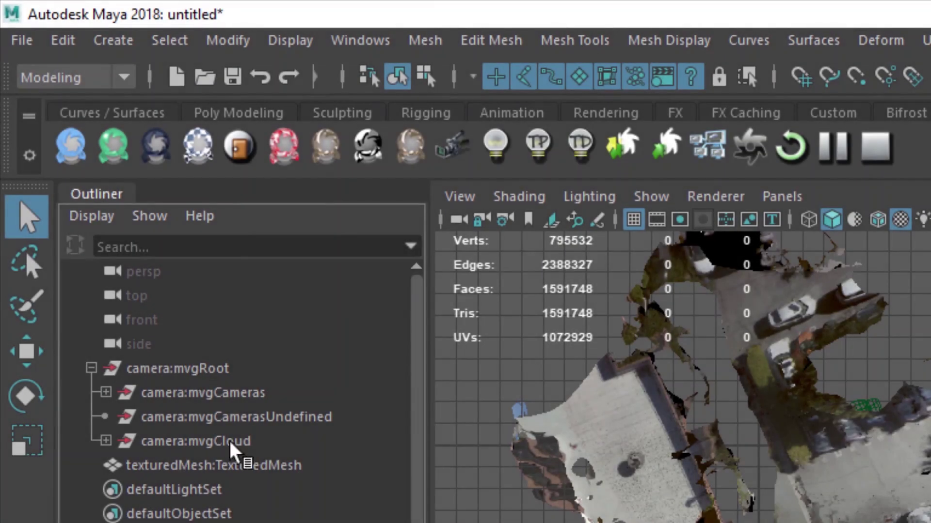
Step: Parent the textured mesh under camera:mvgRoot and display it textured instead of highlighted green
{"action": "left_click", "coordinate": [210, 466]}
{"action": "middle_click_drag", "start_coordinate": [205, 467], "coordinate": [217, 368]}
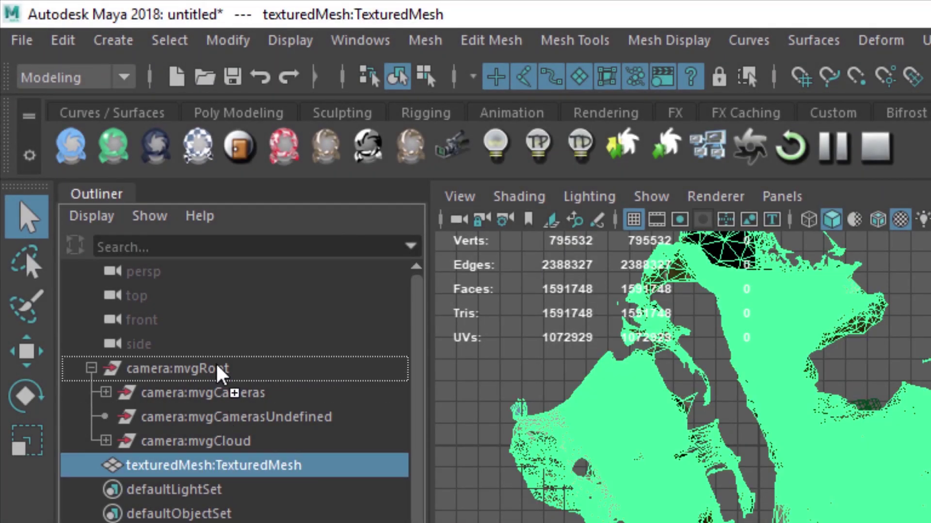
{"action": "left_click", "coordinate": [216, 369]}
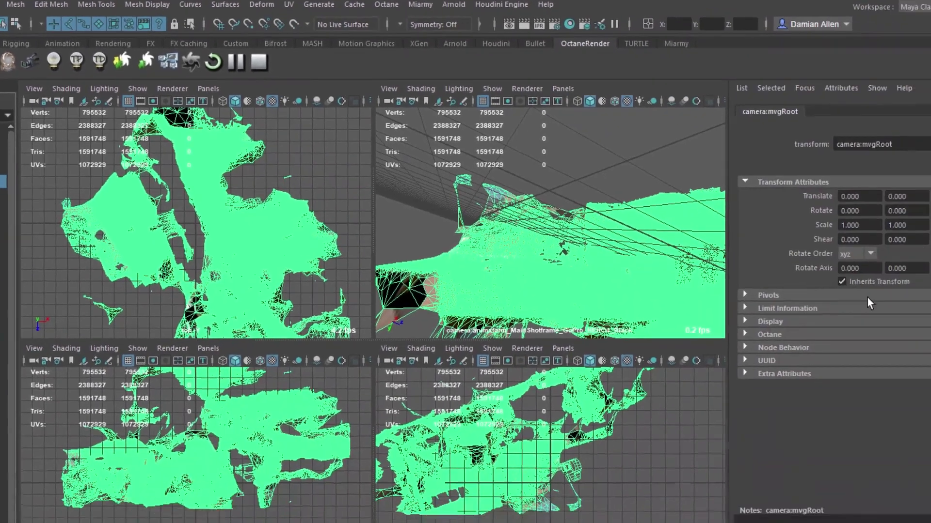
{"action": "left_click", "coordinate": [926, 154]}
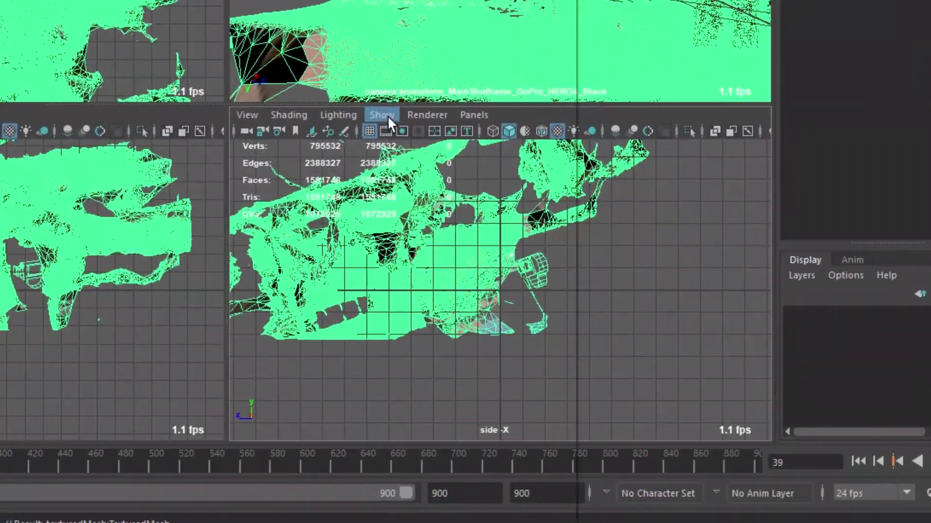
{"action": "left_click", "coordinate": [485, 321]}
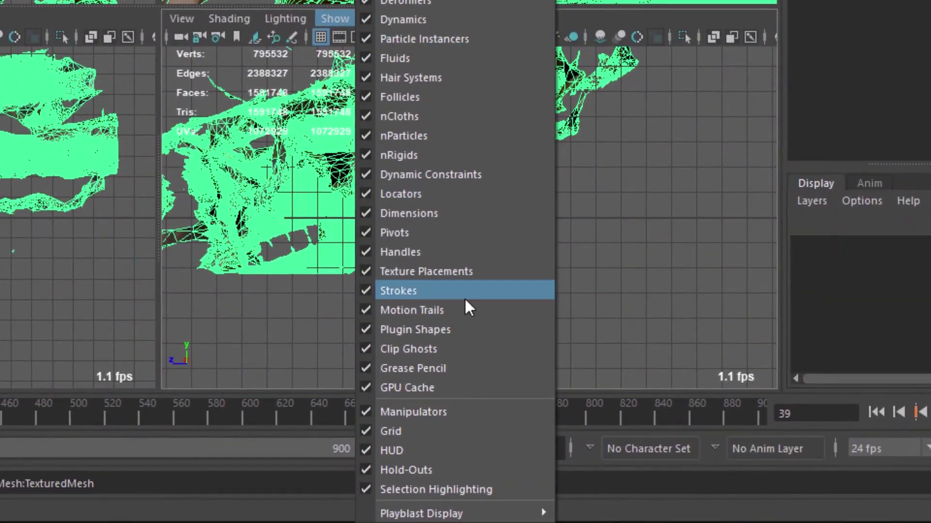
{"action": "left_click", "coordinate": [444, 482]}
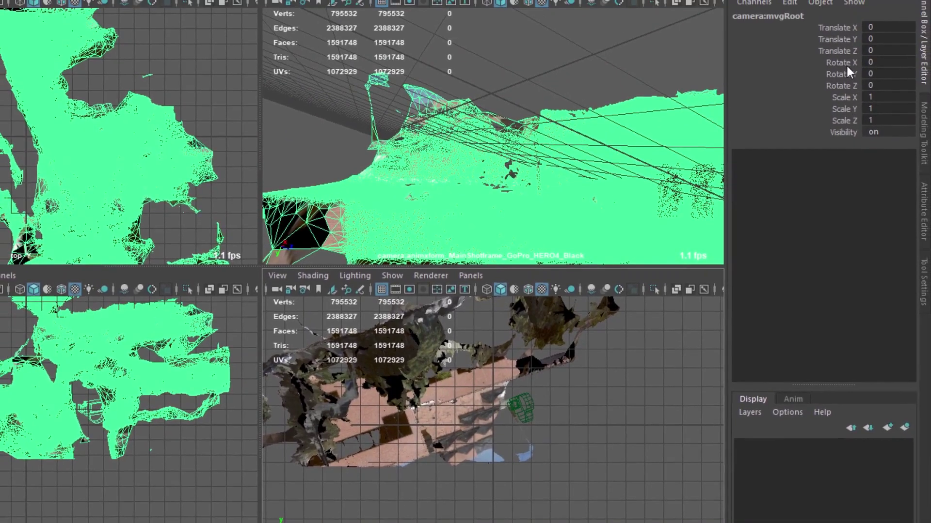
Step: Rotate camera:mvgRoot to about 158.76 on X so the building stands upright
{"action": "left_click", "coordinate": [848, 40]}
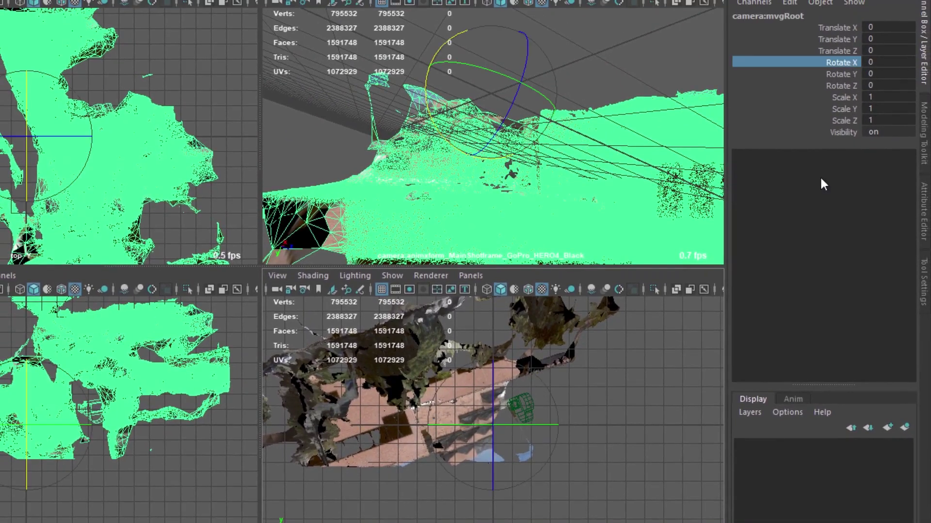
{"action": "middle_click_drag", "start_coordinate": [659, 383], "coordinate": [325, 390]}
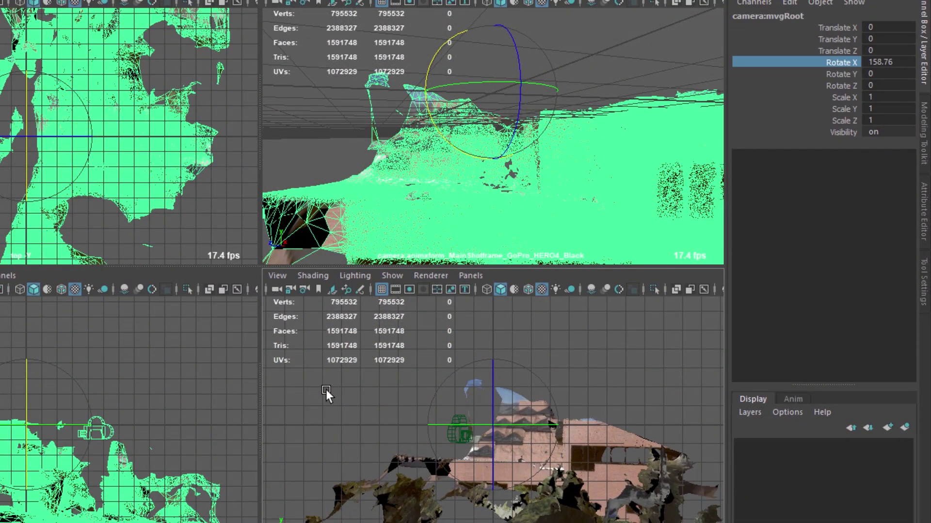
{"action": "key", "text": "space"}
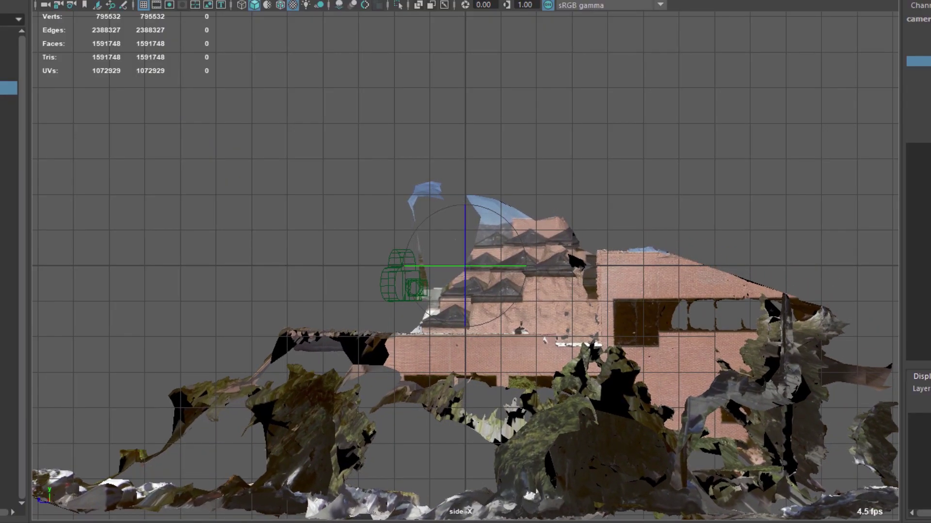
{"action": "left_click_drag", "start_coordinate": [795, 272], "coordinate": [763, 200], "text": "alt"}
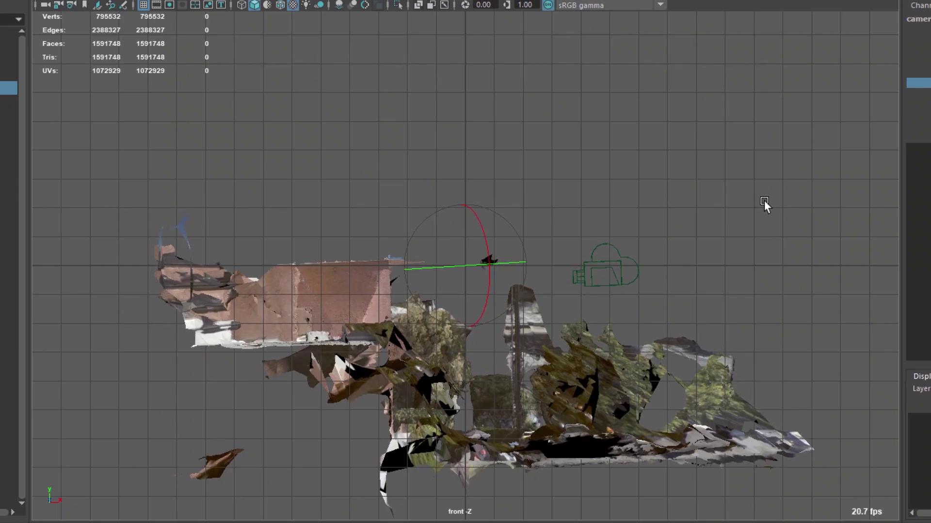
{"action": "key", "text": "space"}
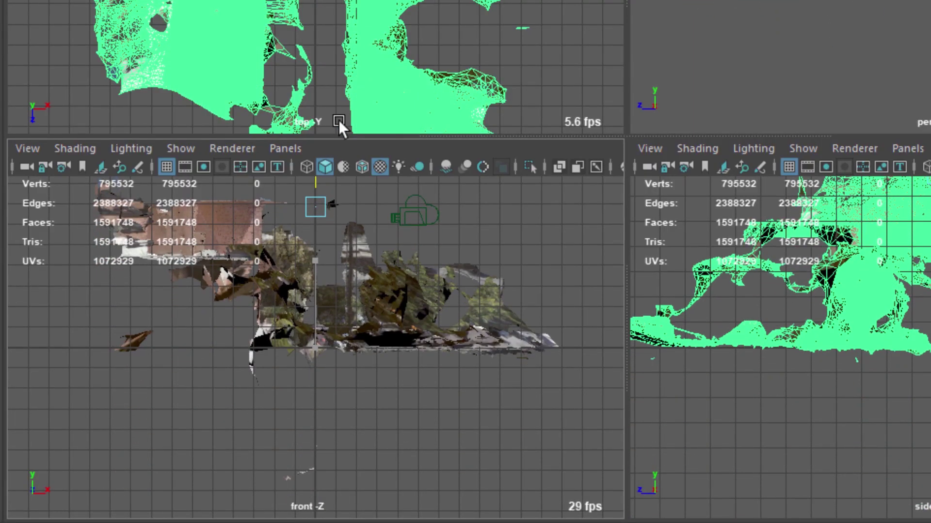
Step: Switch the viewport to the persp camera and orbit around the enlarged textured scan
{"action": "left_click", "coordinate": [349, 54]}
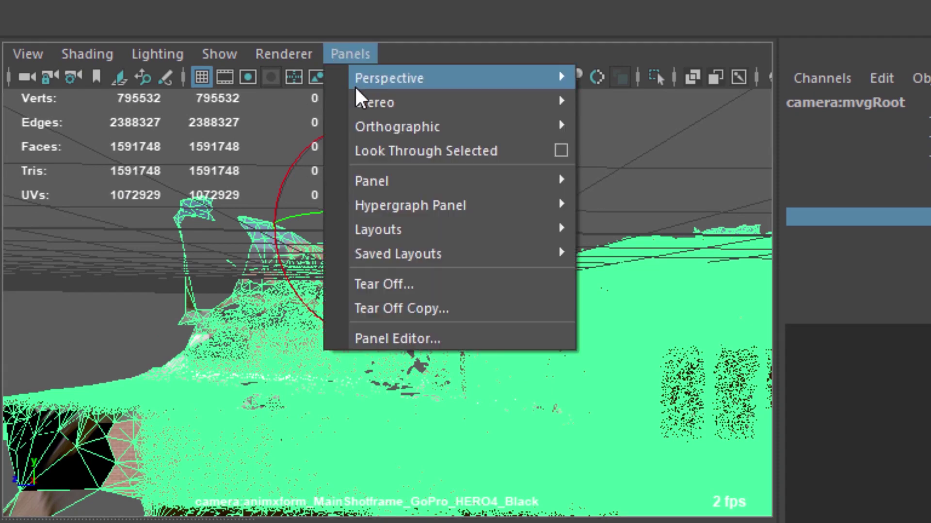
{"action": "mouse_move", "coordinate": [538, 86]}
{"action": "left_click", "coordinate": [633, 104]}
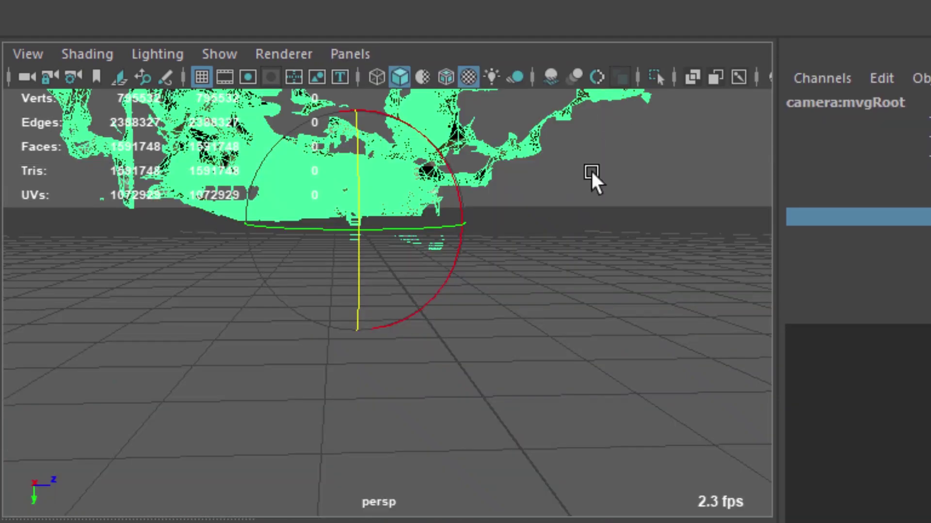
{"action": "left_click", "coordinate": [568, 213]}
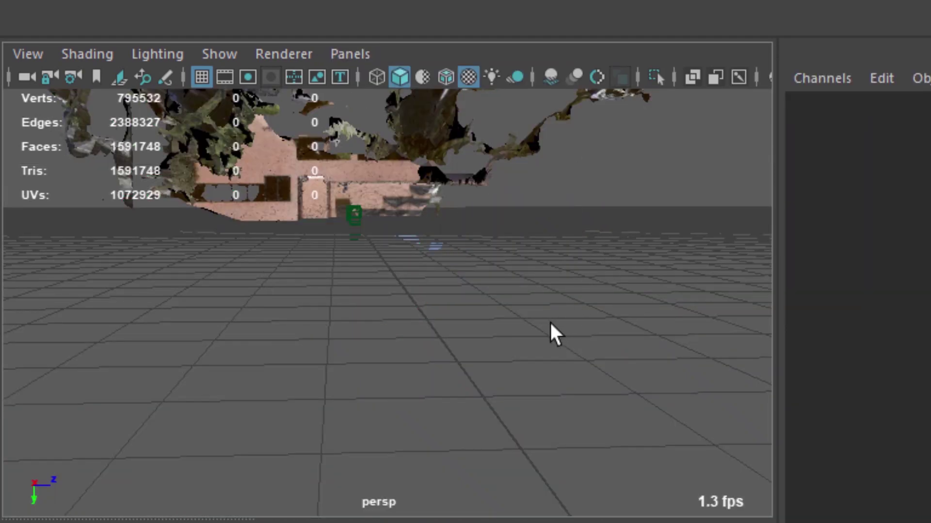
{"action": "key", "text": "space"}
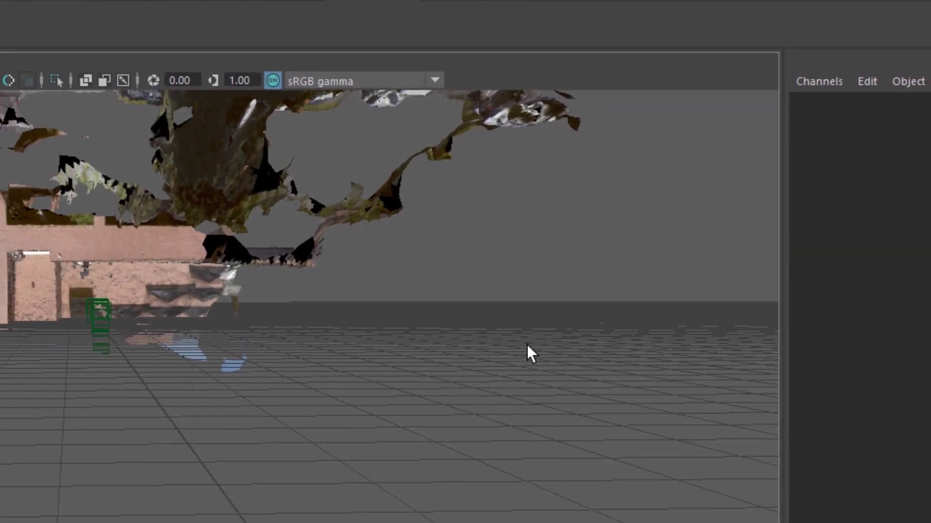
{"action": "left_click_drag", "start_coordinate": [527, 344], "coordinate": [707, 393], "text": "alt"}
{"action": "left_click_drag", "start_coordinate": [443, 217], "coordinate": [637, 238], "text": "alt"}
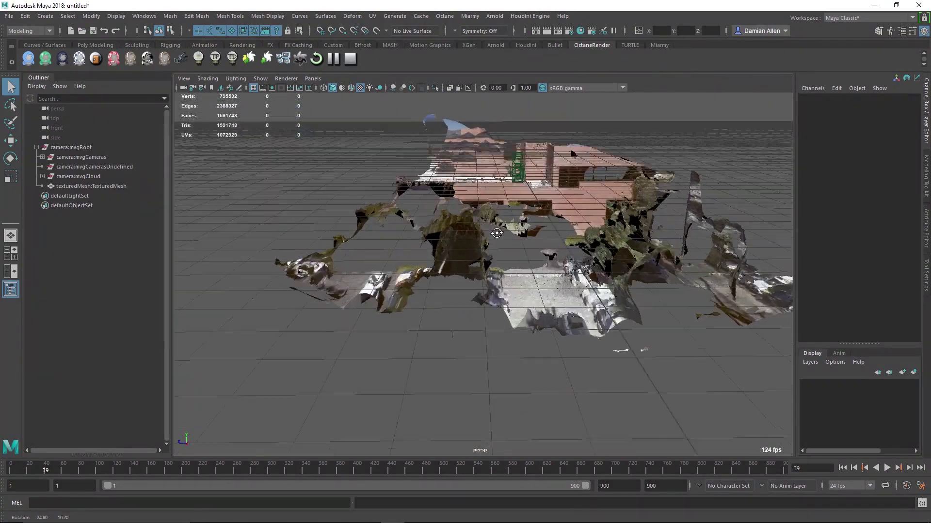
Step: Raise the camera:mvgRoot rig slightly along Y, then tumble to an elevated three-quarter view
{"action": "left_click", "coordinate": [650, 247]}
{"action": "key", "text": "w"}
{"action": "key", "text": "space"}
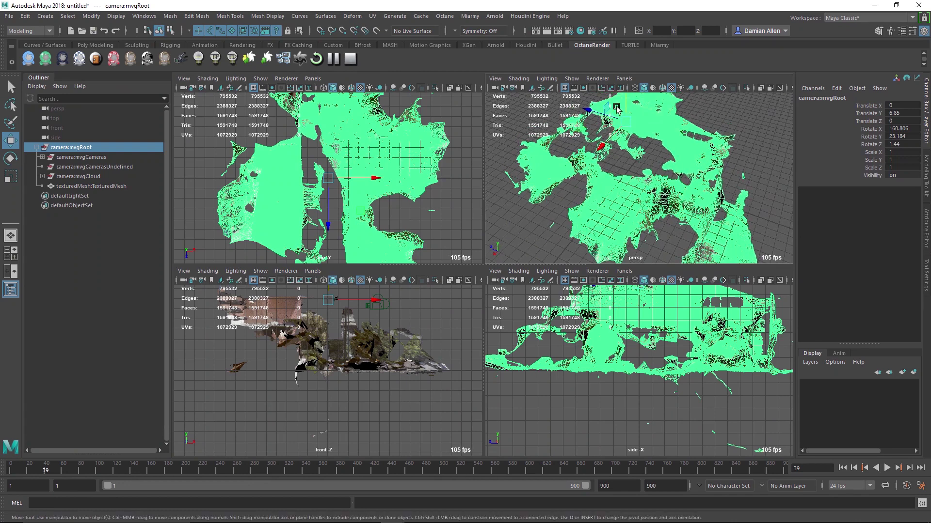
{"action": "left_click_drag", "start_coordinate": [626, 107], "coordinate": [628, 107]}
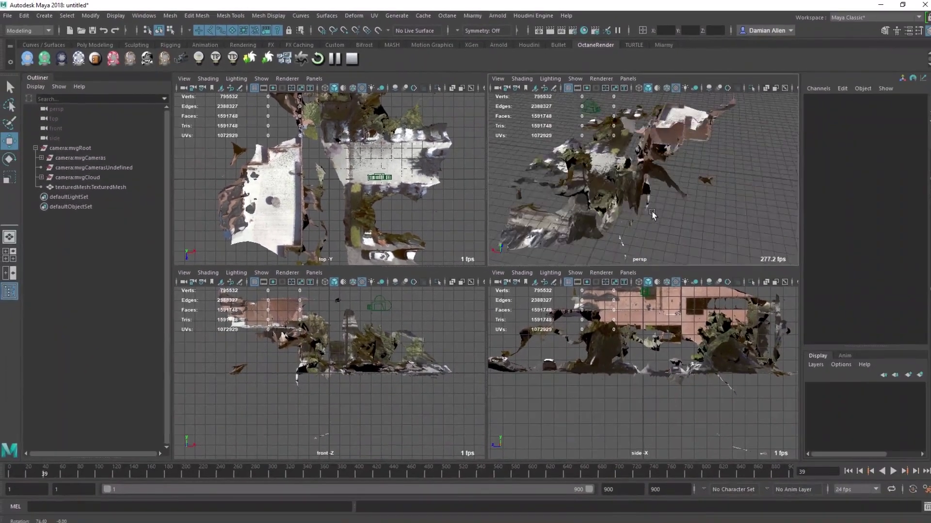
{"action": "left_click_drag", "start_coordinate": [786, 246], "coordinate": [820, 206], "text": "alt"}
{"action": "left_click_drag", "start_coordinate": [742, 188], "coordinate": [748, 198], "text": "alt"}
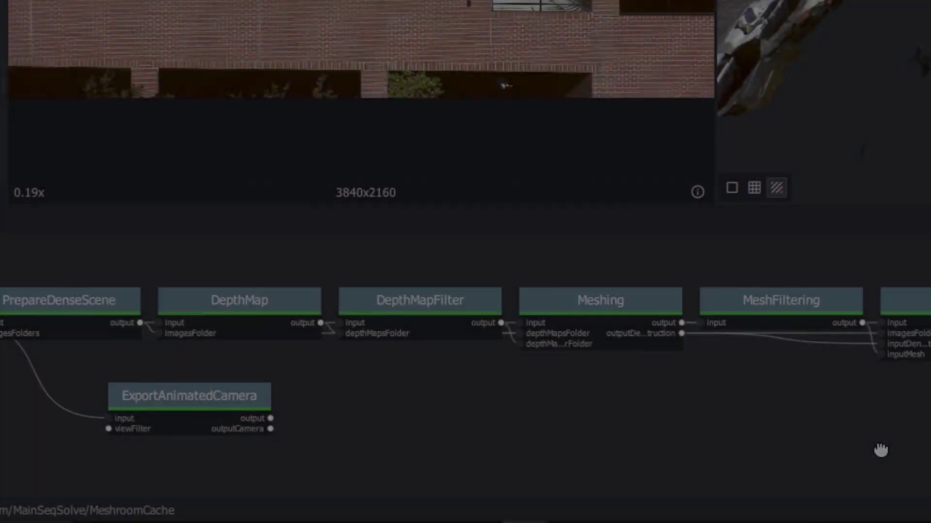
Step: Add a MeshDecimate node and connect MeshFiltering's output to its input
{"action": "middle_click_drag", "start_coordinate": [877, 446], "coordinate": [596, 401]}
{"action": "right_click", "coordinate": [616, 367]}
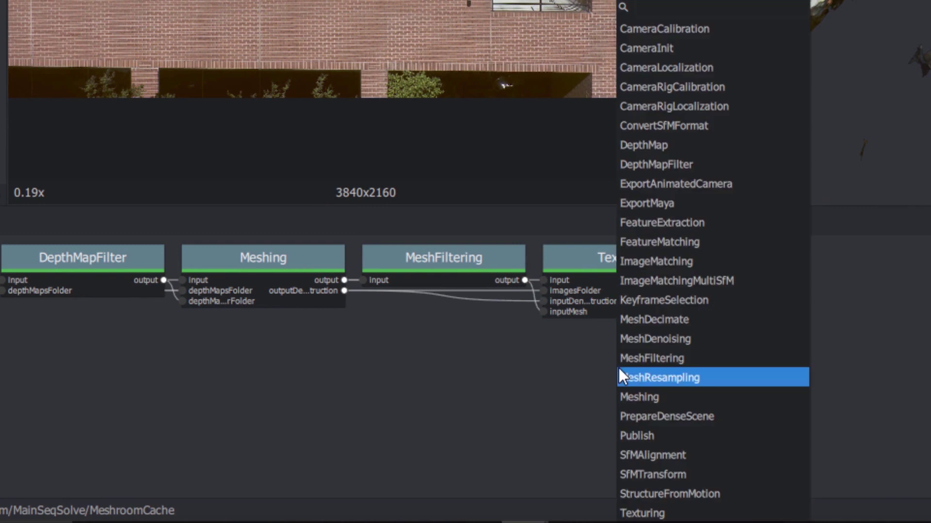
{"action": "type", "text": "meshd"}
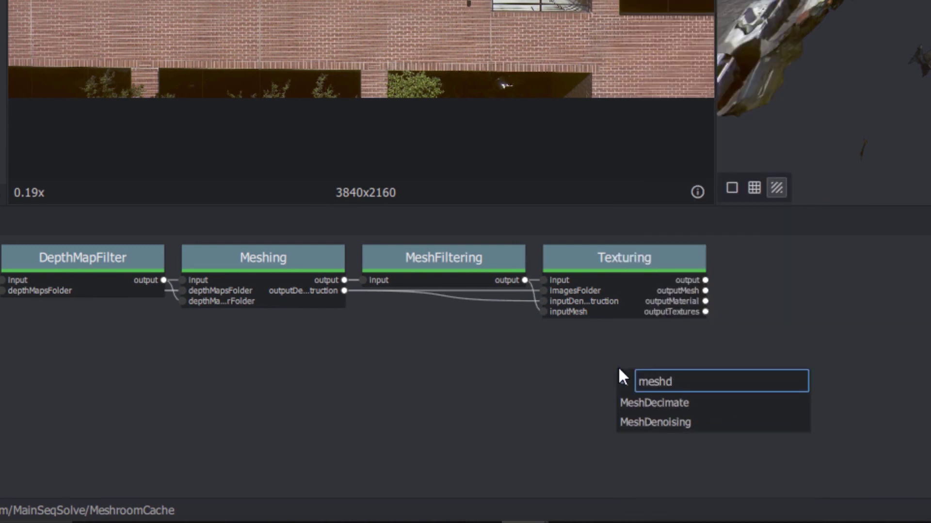
{"action": "left_click", "coordinate": [698, 409]}
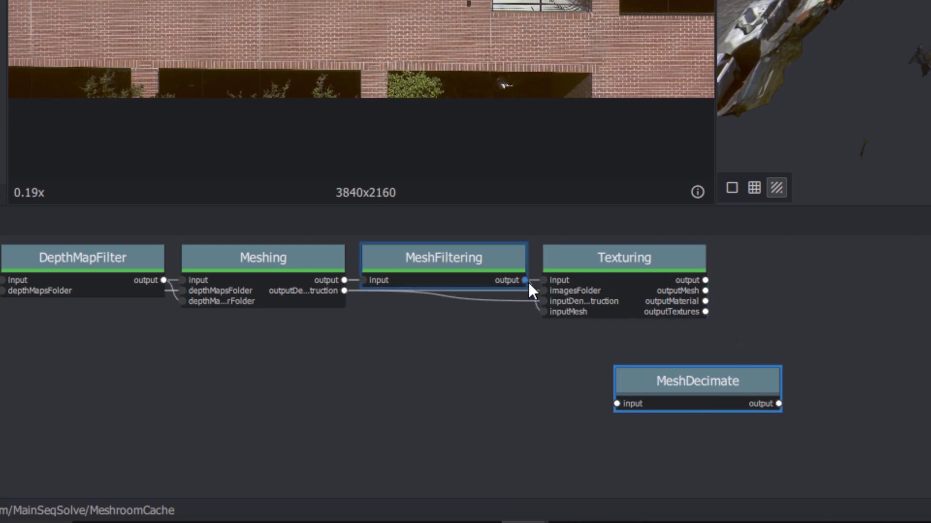
{"action": "left_click_drag", "start_coordinate": [526, 281], "coordinate": [614, 408]}
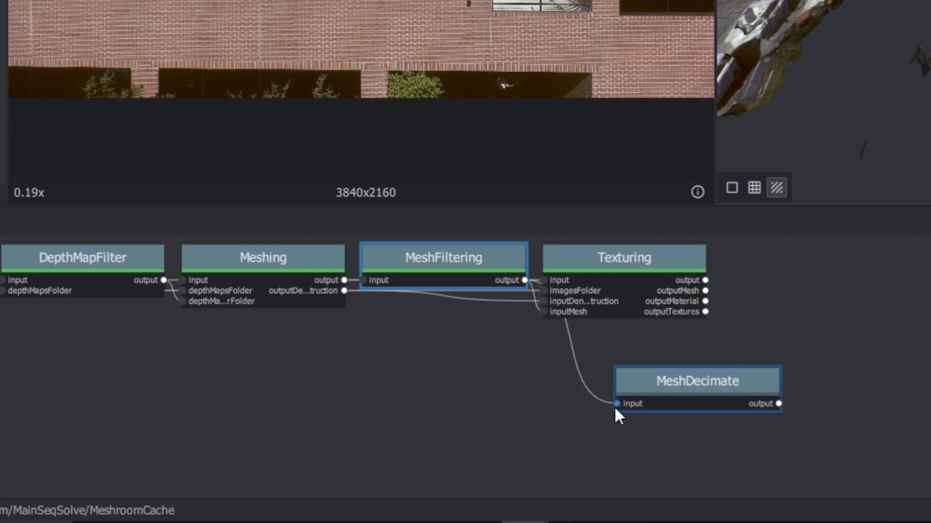
Step: Set MeshDecimate's Max Vertices to 100000 and compute the node
{"action": "left_click", "coordinate": [686, 383]}
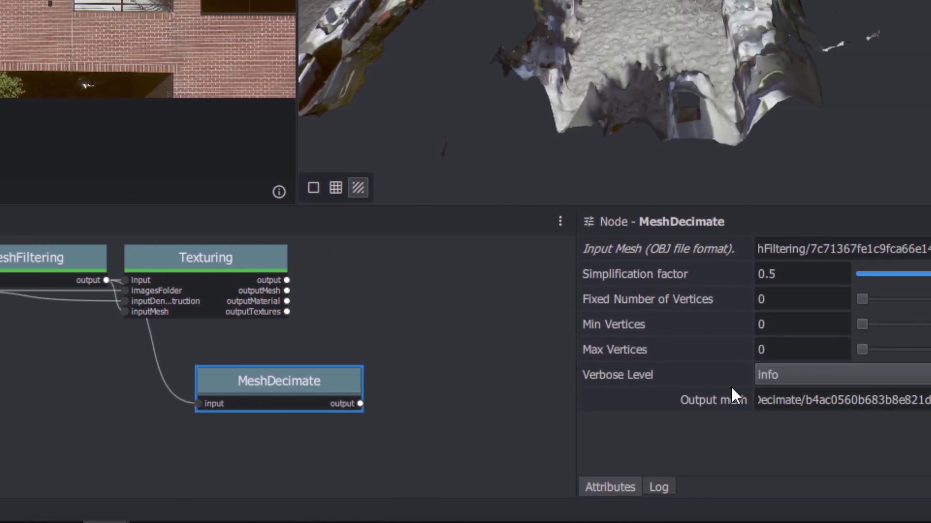
{"action": "left_click", "coordinate": [803, 354]}
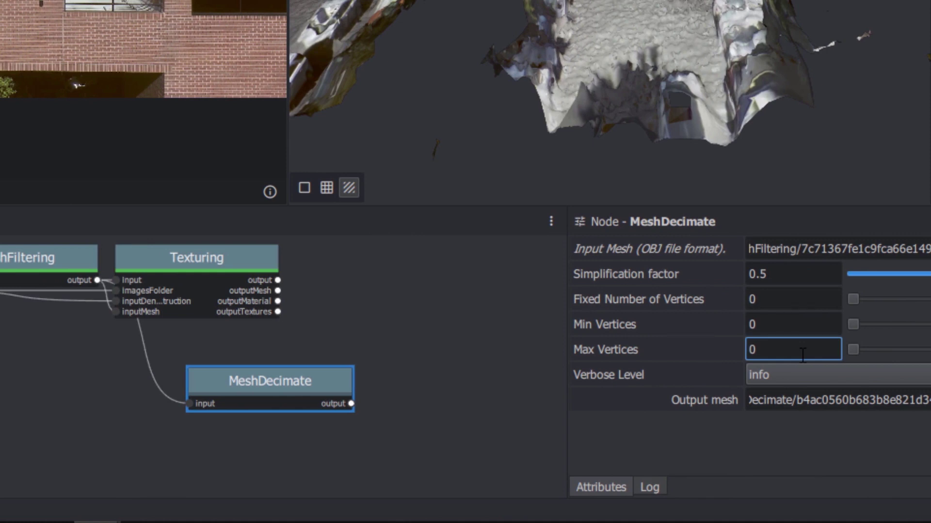
{"action": "key", "text": "BackSpace"}
{"action": "type", "text": "100000"}
{"action": "key", "text": "Return"}
{"action": "right_click", "coordinate": [268, 380]}
{"action": "left_click", "coordinate": [307, 390]}
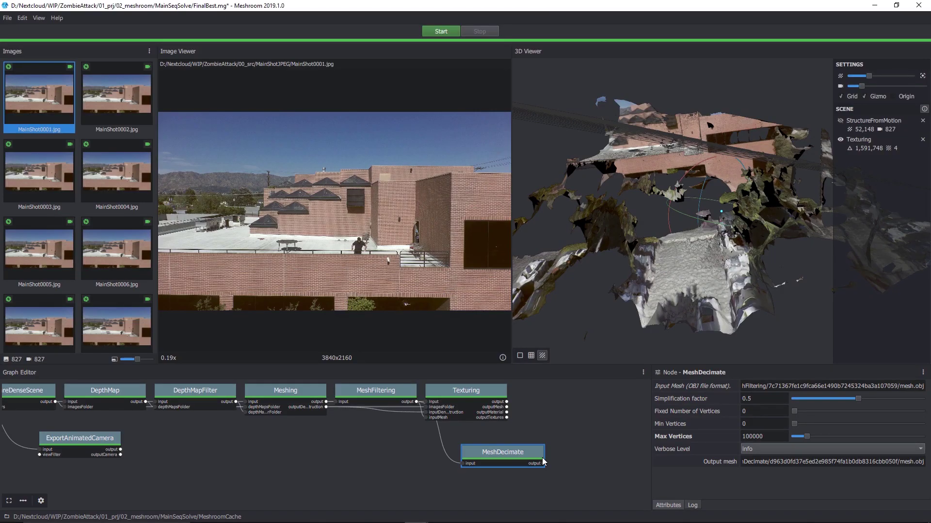
Step: Load the 200,810-triangle decimated mesh in the 3D Viewer, hide the Texturing mesh, and orbit it
{"action": "double_click", "coordinate": [506, 452]}
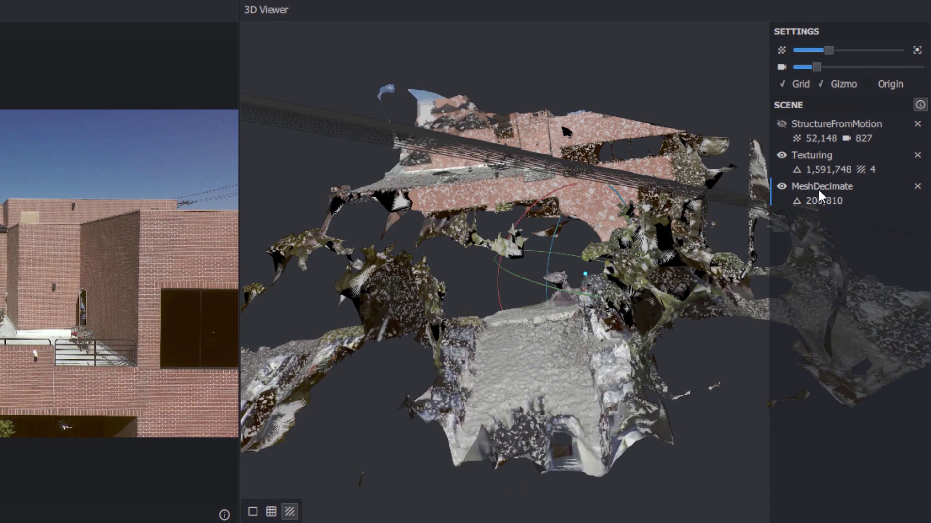
{"action": "left_click", "coordinate": [781, 155]}
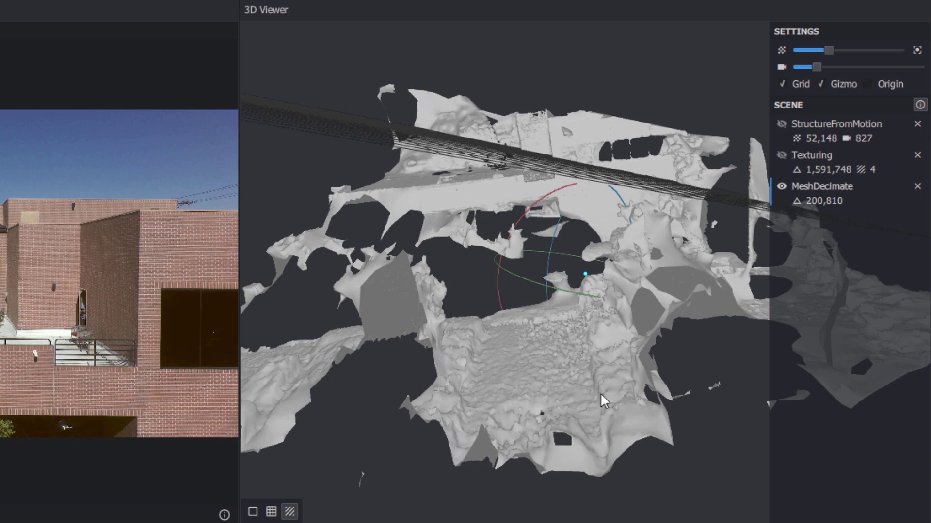
{"action": "scroll", "coordinate": [536, 426], "scroll_direction": "up", "scroll_amount": 5}
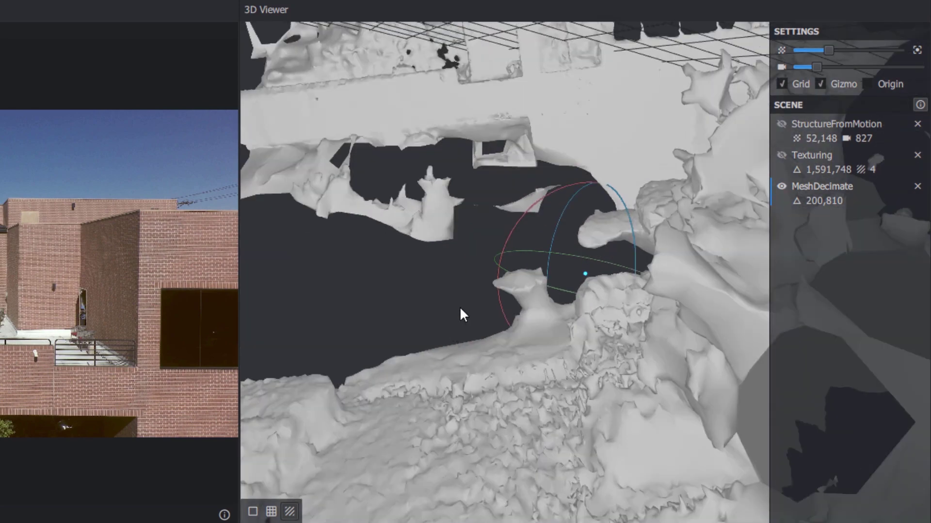
{"action": "mouse_move", "coordinate": [376, 317]}
{"action": "left_mouse_down"}
{"action": "mouse_move", "coordinate": [580, 355]}
{"action": "mouse_move", "coordinate": [641, 310]}
{"action": "mouse_move", "coordinate": [609, 339]}
{"action": "mouse_move", "coordinate": [382, 324]}
{"action": "left_mouse_up"}
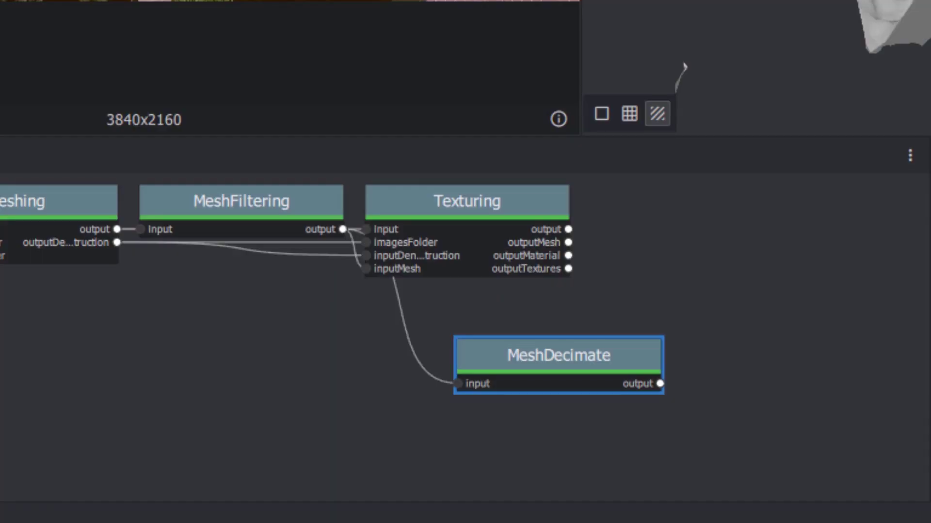
Step: Duplicate the Texturing node as Texturing2 and lay it out beside MeshDecimate
{"action": "right_click", "coordinate": [504, 201]}
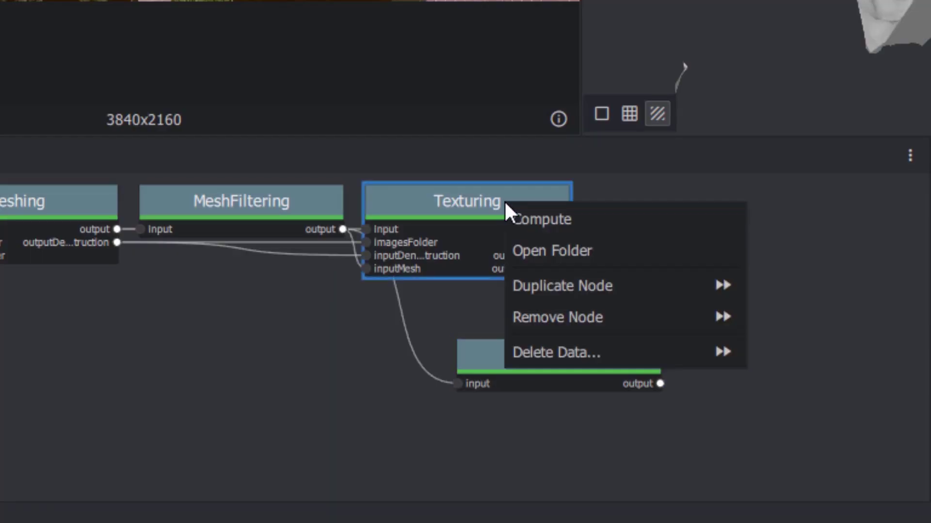
{"action": "left_click", "coordinate": [606, 286]}
{"action": "left_click_drag", "start_coordinate": [534, 328], "coordinate": [791, 240]}
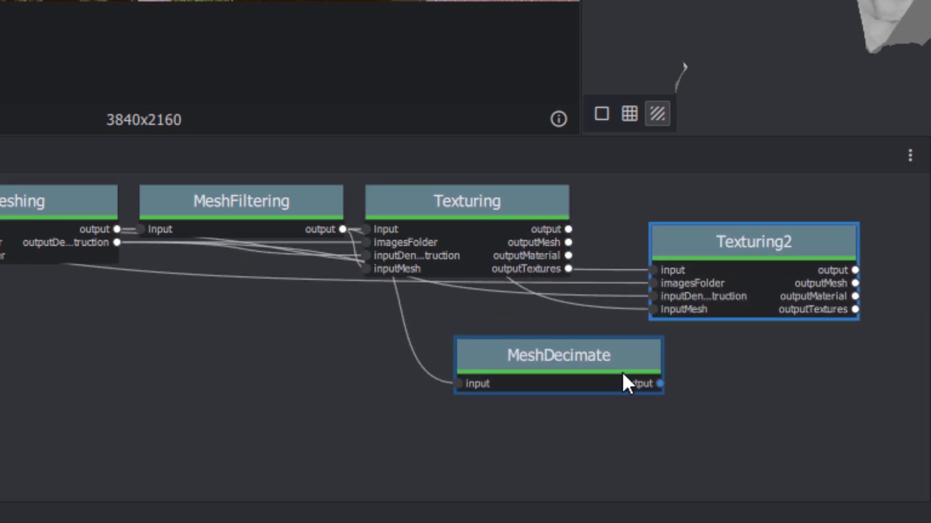
{"action": "left_click_drag", "start_coordinate": [558, 364], "coordinate": [461, 367]}
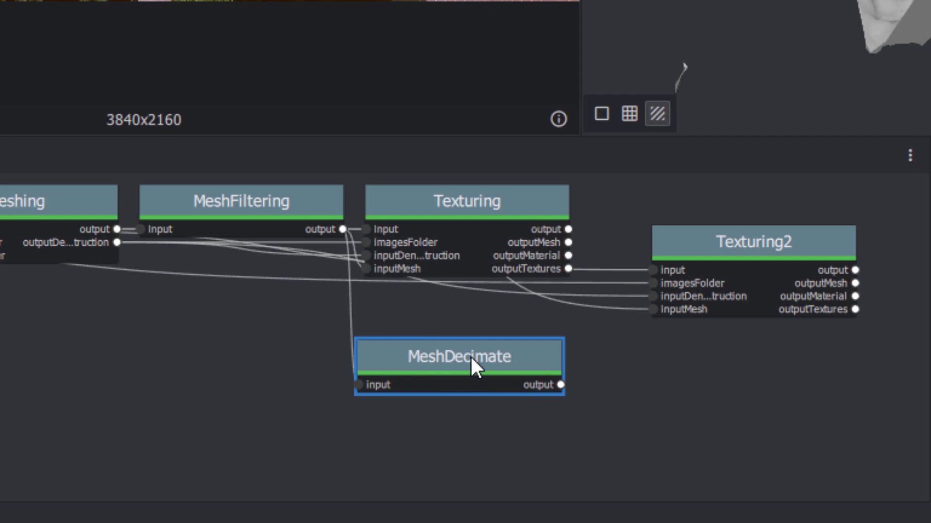
Step: Replace Texturing2's inputMesh link with MeshDecimate's output mesh
{"action": "left_click", "coordinate": [761, 250]}
{"action": "right_click", "coordinate": [653, 311]}
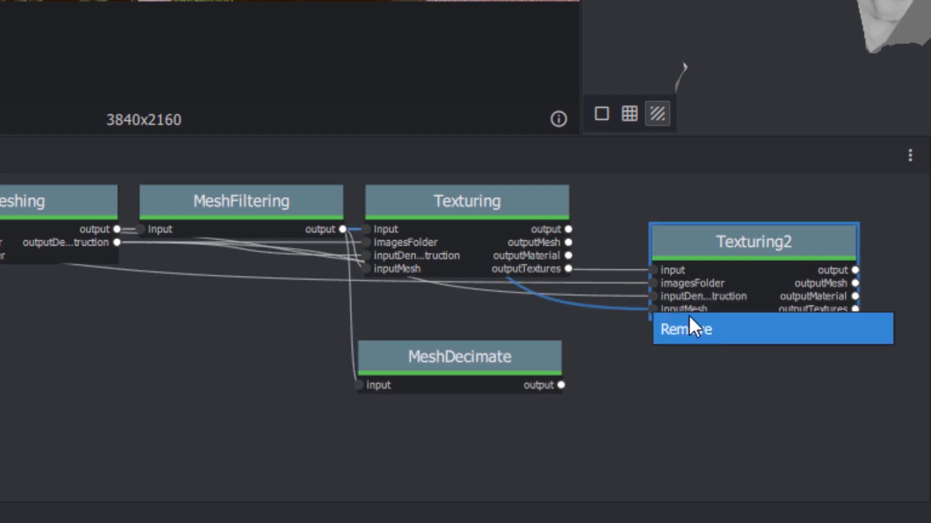
{"action": "left_click", "coordinate": [718, 334]}
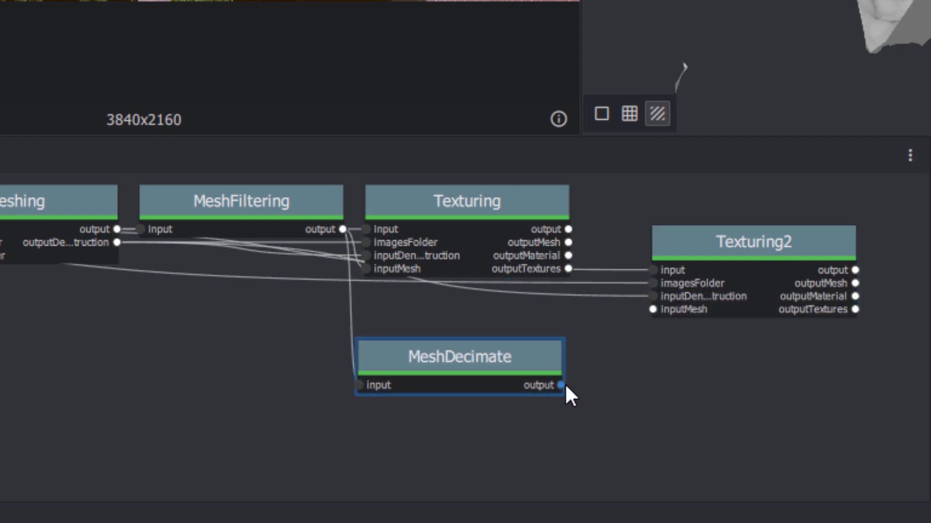
{"action": "left_click_drag", "start_coordinate": [560, 385], "coordinate": [655, 310]}
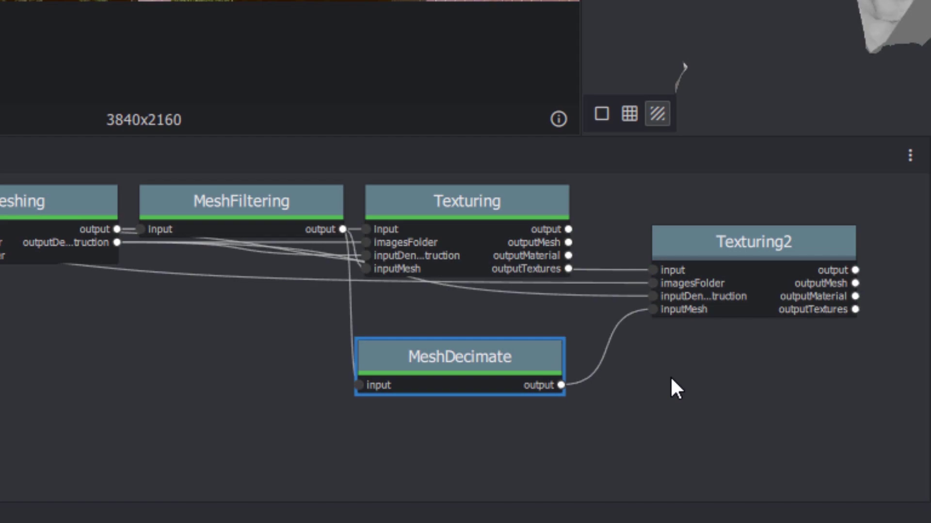
{"action": "left_click", "coordinate": [753, 242]}
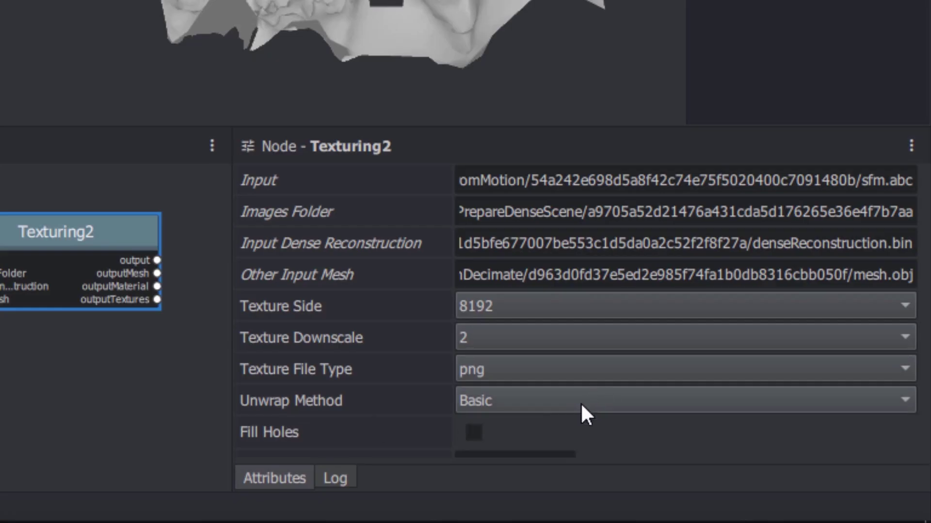
Step: Set Texturing2's Unwrap Method to Basic and compute the node
{"action": "left_click", "coordinate": [580, 402]}
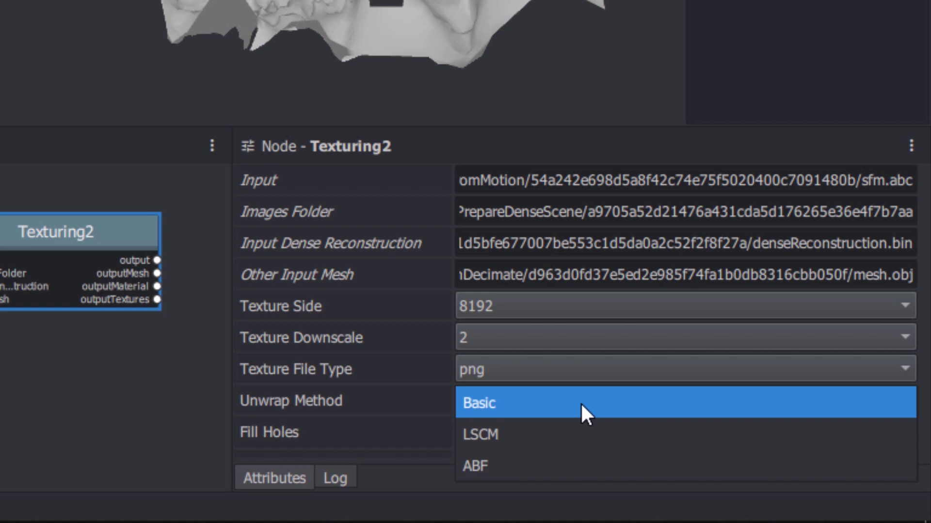
{"action": "left_click", "coordinate": [580, 402]}
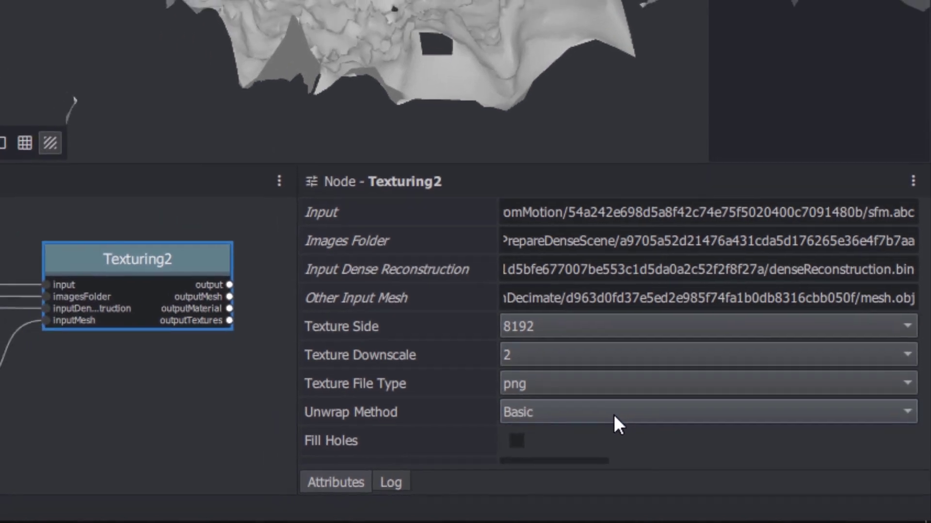
{"action": "right_click", "coordinate": [188, 254]}
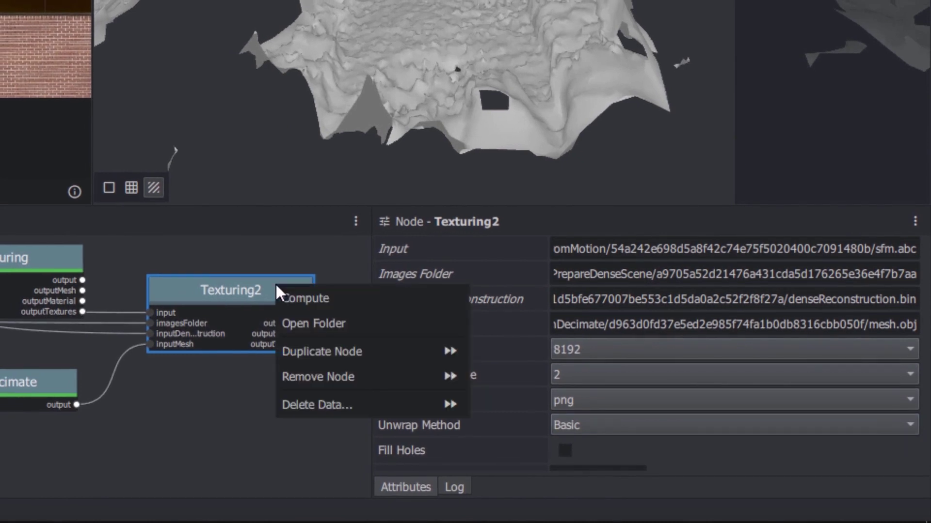
{"action": "left_click", "coordinate": [350, 292]}
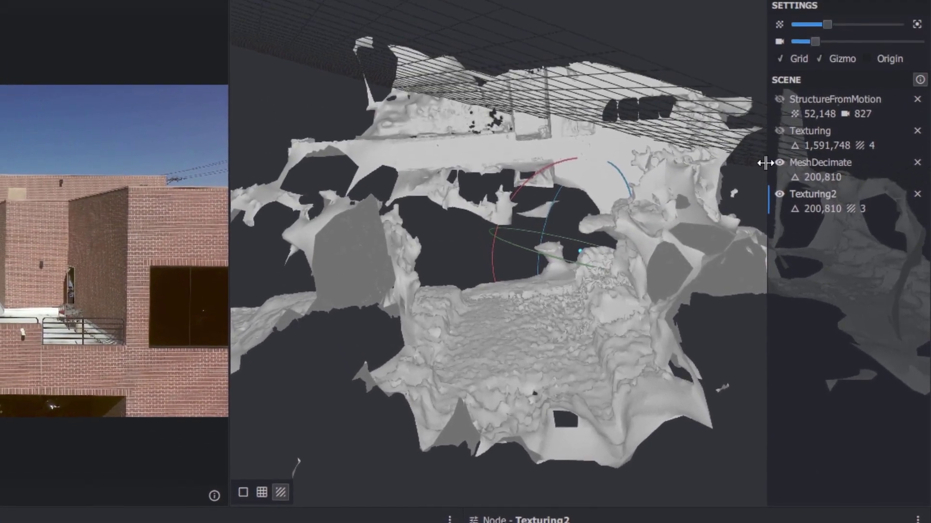
Step: Hide the MeshDecimate mesh in the Scene list and orbit the viewer
{"action": "left_click", "coordinate": [778, 163]}
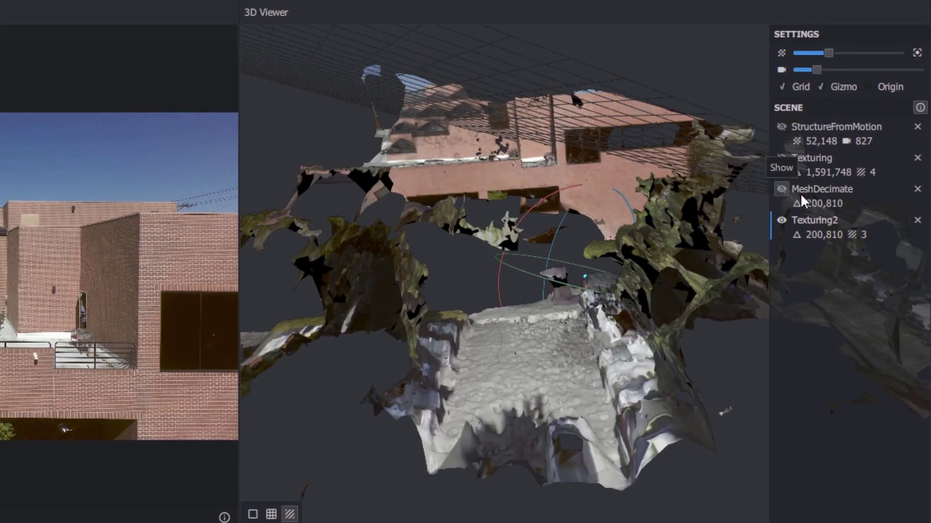
{"action": "left_click_drag", "start_coordinate": [616, 315], "coordinate": [600, 270]}
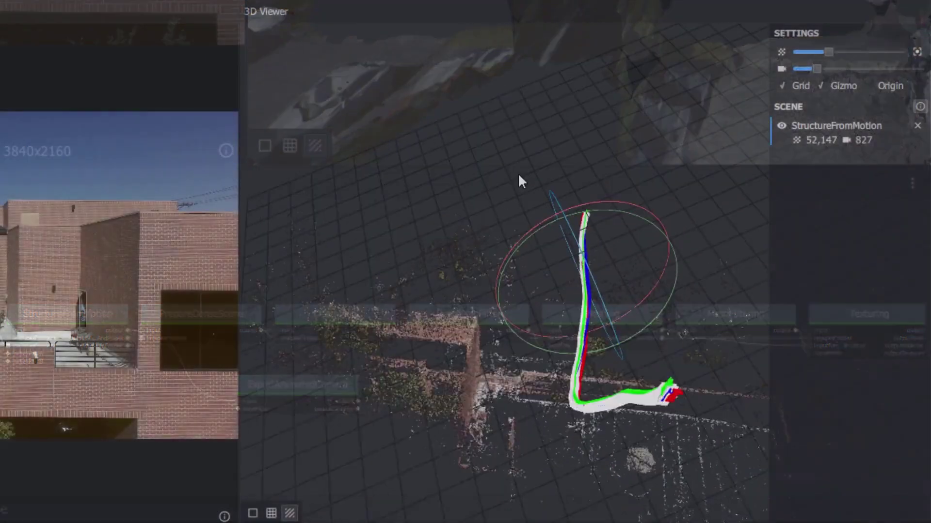
Step: Create DepthMap2 through MeshFiltering2 with Duplicate Nodes From Here, then put ExportAnimatedCamera below StructureFromMotion
{"action": "left_click_drag", "start_coordinate": [519, 181], "coordinate": [328, 303]}
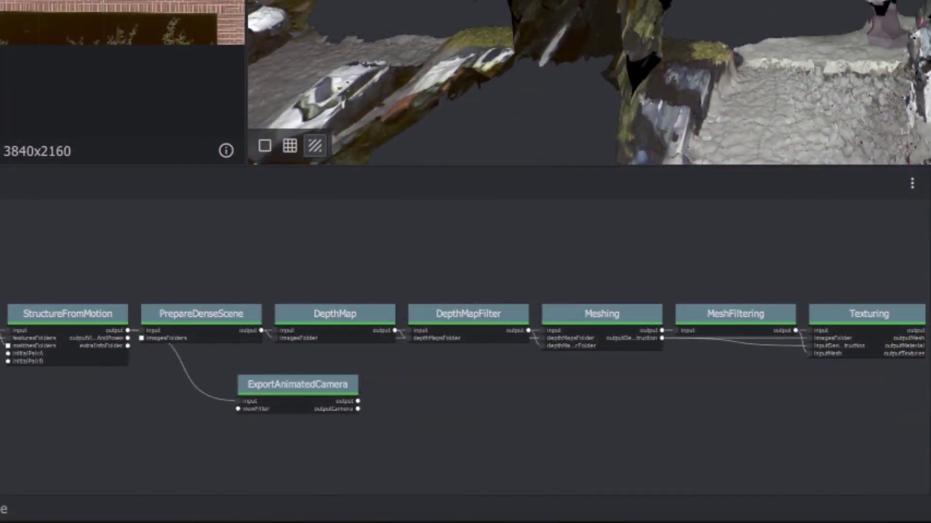
{"action": "scroll", "coordinate": [562, 362], "scroll_direction": "up", "scroll_amount": 3}
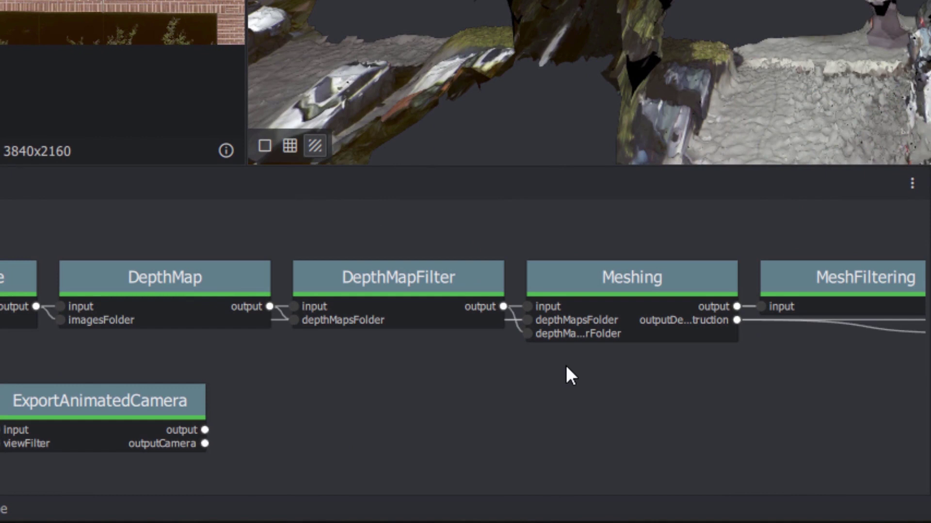
{"action": "right_click", "coordinate": [181, 277]}
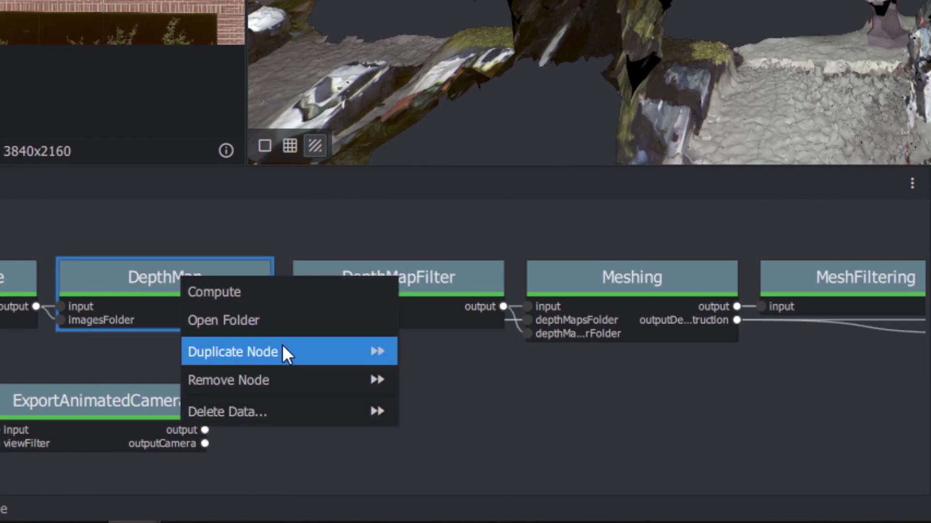
{"action": "left_click", "coordinate": [379, 347]}
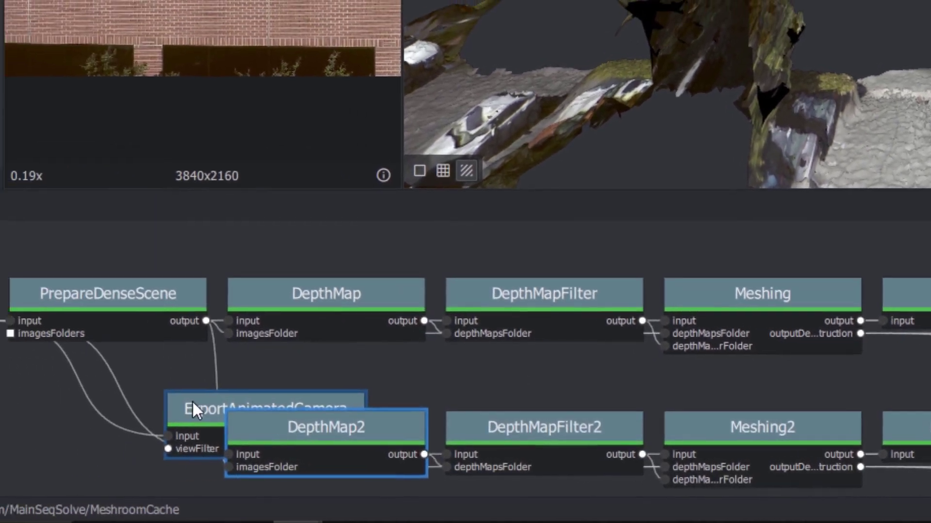
{"action": "left_click_drag", "start_coordinate": [192, 400], "coordinate": [0, 432]}
Step: Delete the DepthMap2 and DepthMapFilter2 nodes from the duplicated branch
{"action": "middle_click_drag", "start_coordinate": [529, 379], "coordinate": [151, 277]}
{"action": "left_click", "coordinate": [158, 351]}
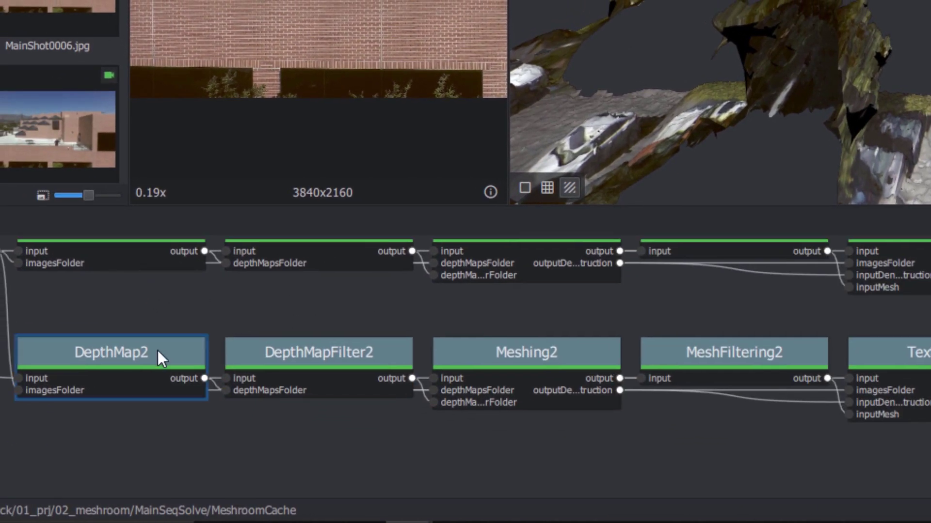
{"action": "key", "text": "Delete"}
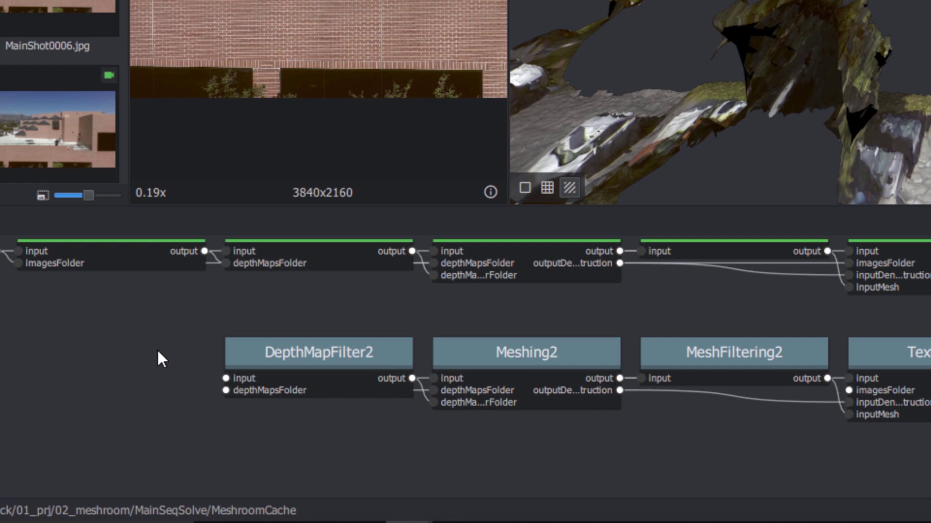
{"action": "left_click", "coordinate": [292, 356]}
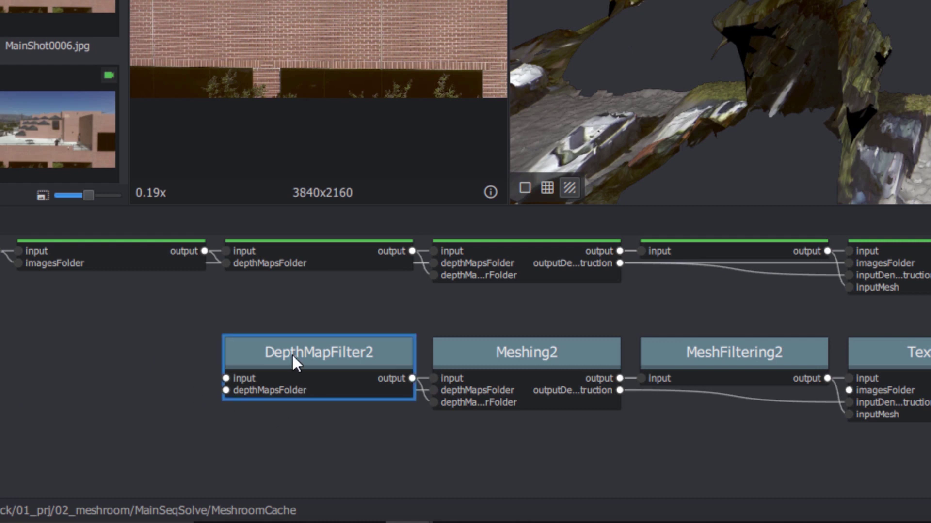
{"action": "key", "text": "Delete"}
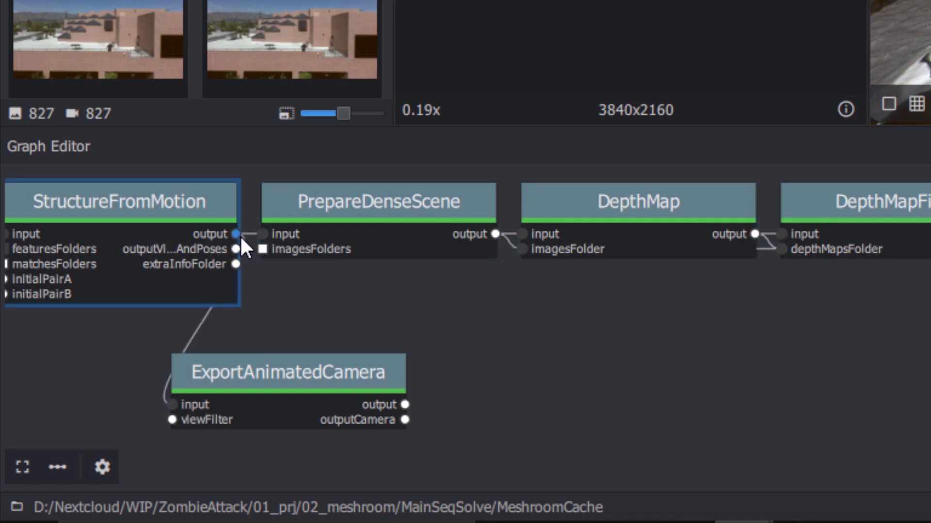
Step: Link StructureFromMotion output to Meshing2 input and PrepareDenseScene output to Texturing2 imagesFolder
{"action": "left_click_drag", "start_coordinate": [235, 235], "coordinate": [254, 239]}
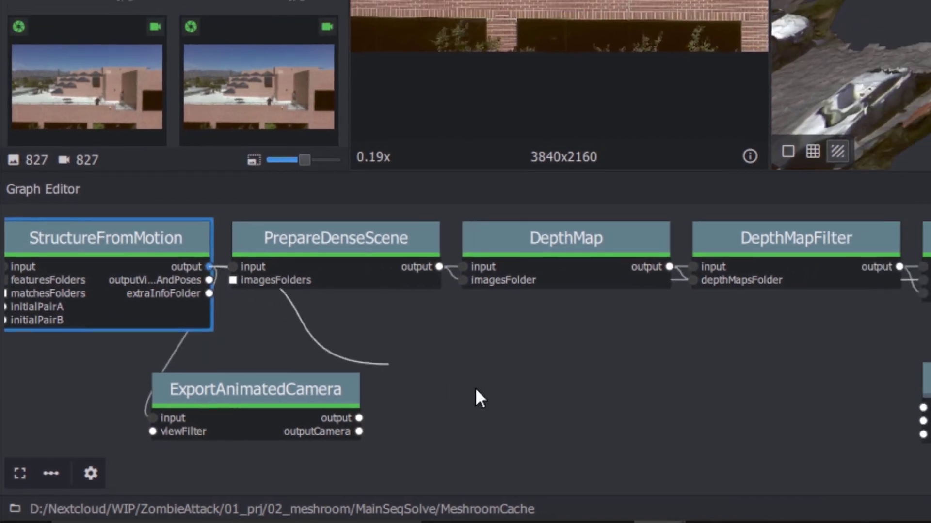
{"action": "left_click_drag", "start_coordinate": [476, 391], "coordinate": [922, 409]}
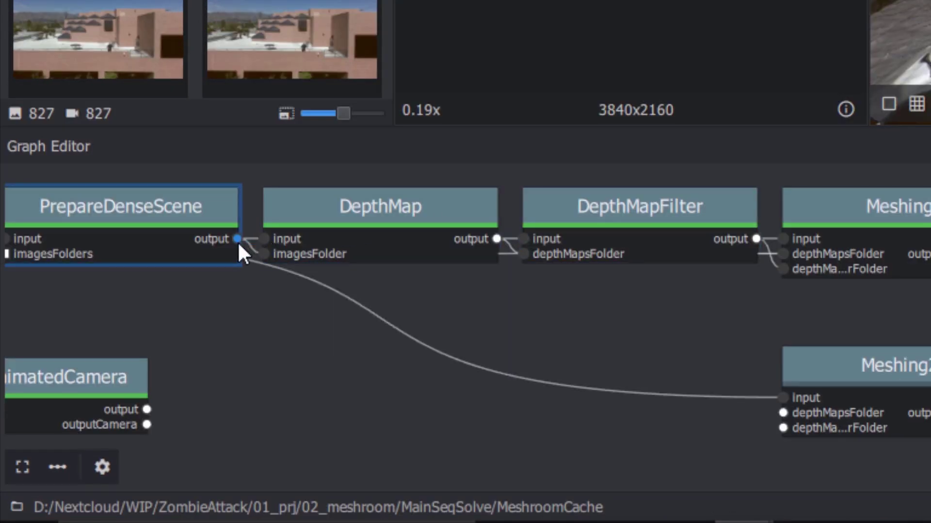
{"action": "left_click_drag", "start_coordinate": [237, 240], "coordinate": [930, 520]}
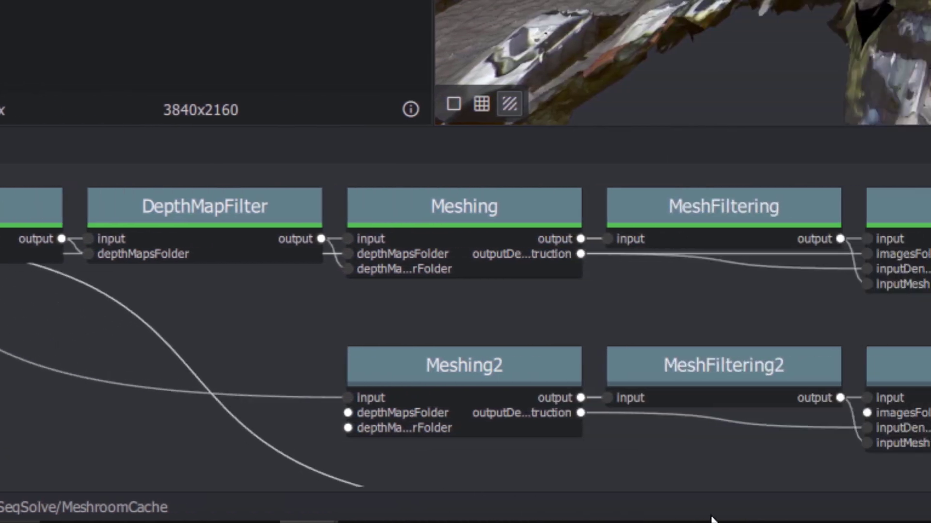
{"action": "left_click_drag", "start_coordinate": [711, 520], "coordinate": [867, 415]}
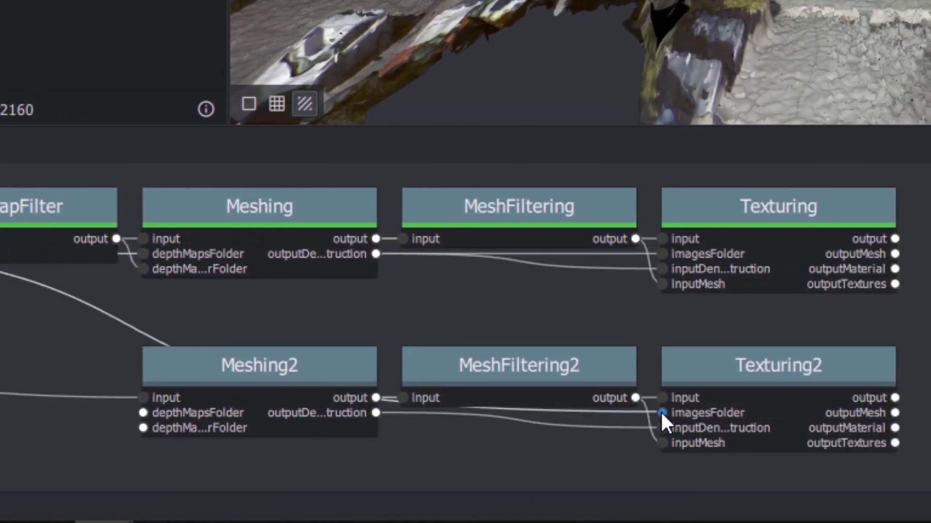
{"action": "left_click_drag", "start_coordinate": [660, 411], "coordinate": [661, 411]}
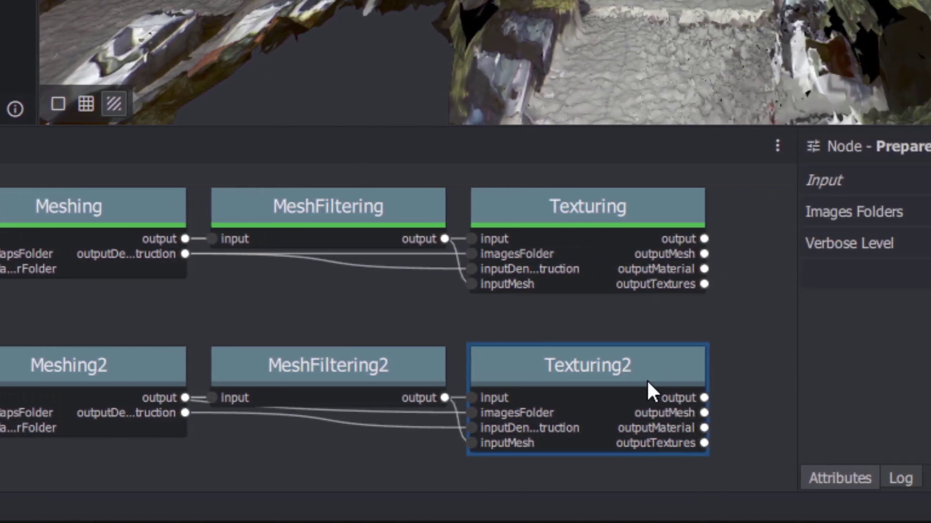
{"action": "left_click", "coordinate": [648, 381]}
Step: Compute Texturing2 and view its 81,248-triangle textured mesh alone, hiding the original Texturing
{"action": "right_click", "coordinate": [647, 380]}
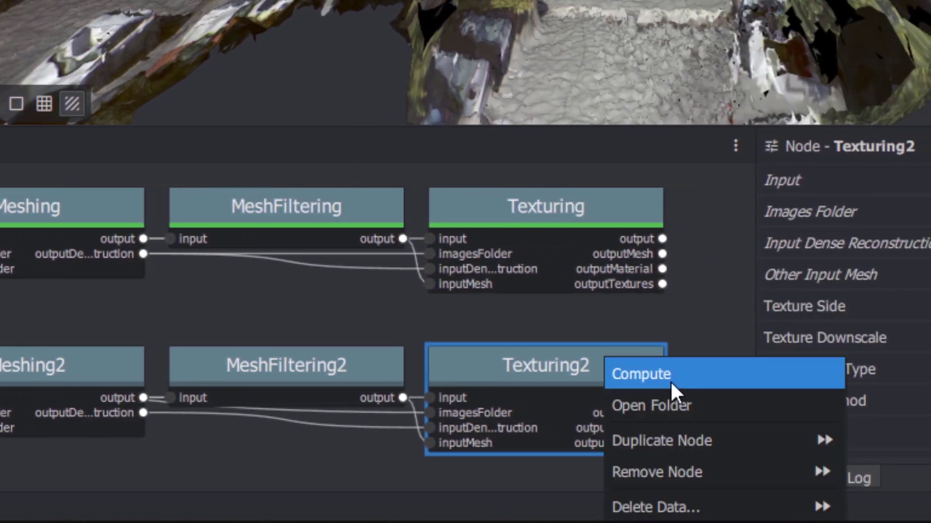
{"action": "left_click", "coordinate": [690, 382]}
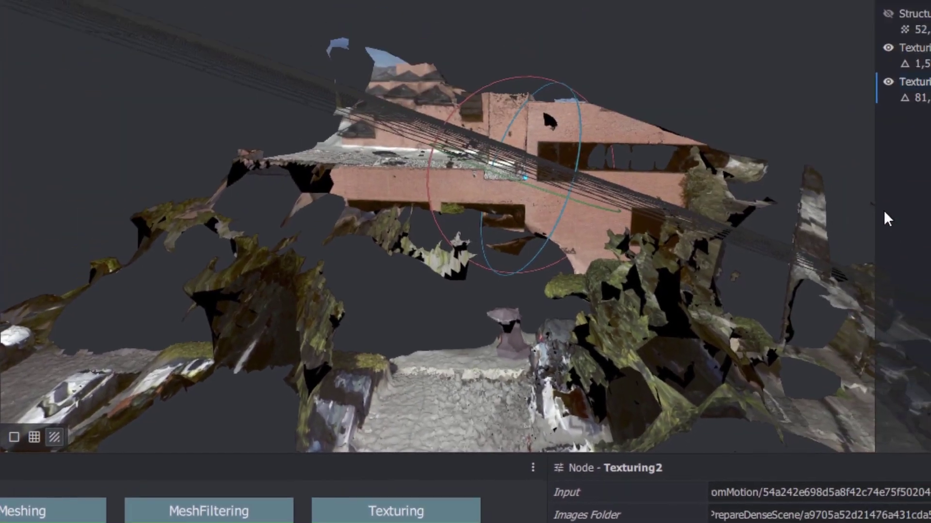
{"action": "left_click", "coordinate": [887, 46]}
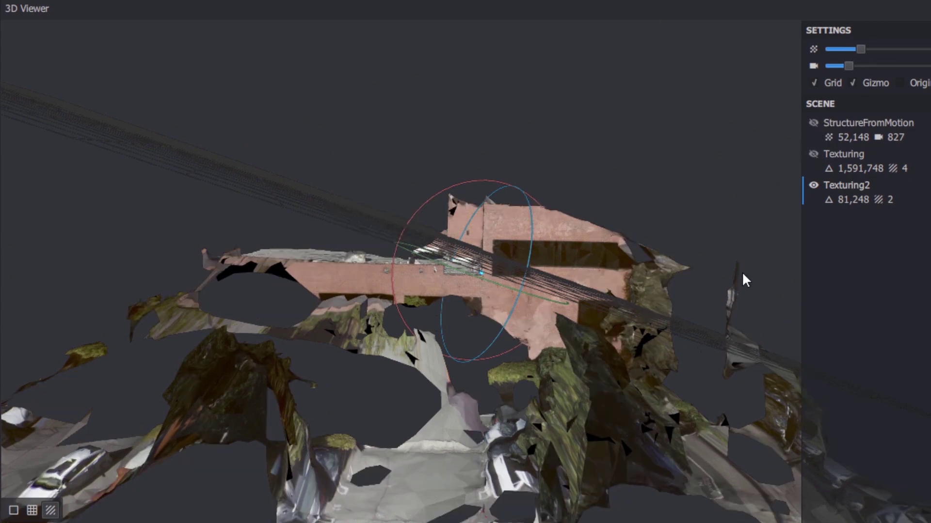
{"action": "left_click_drag", "start_coordinate": [708, 245], "coordinate": [348, 316]}
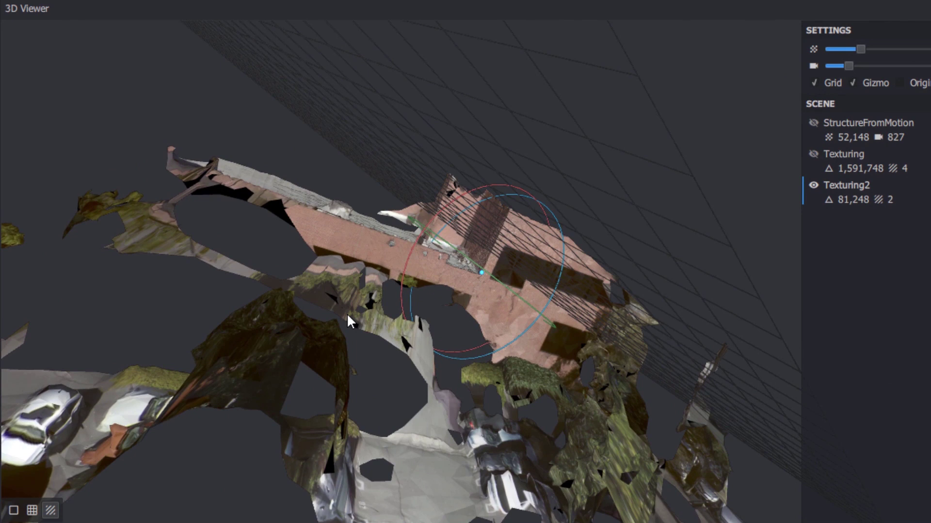